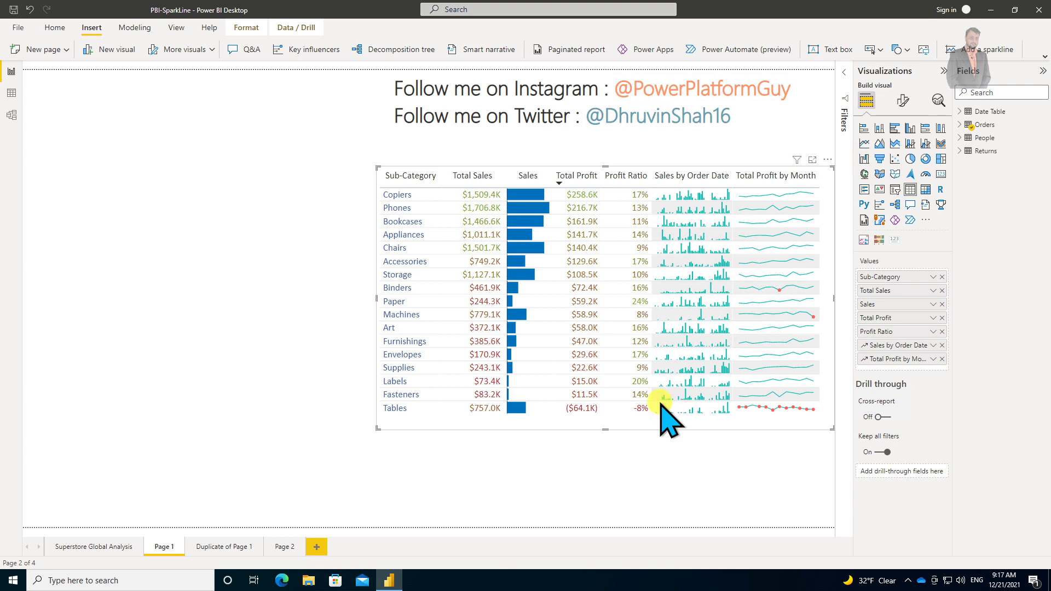
- Turn on the Sparklines preview feature in Options and close the Options dialog
left_click(22, 29)
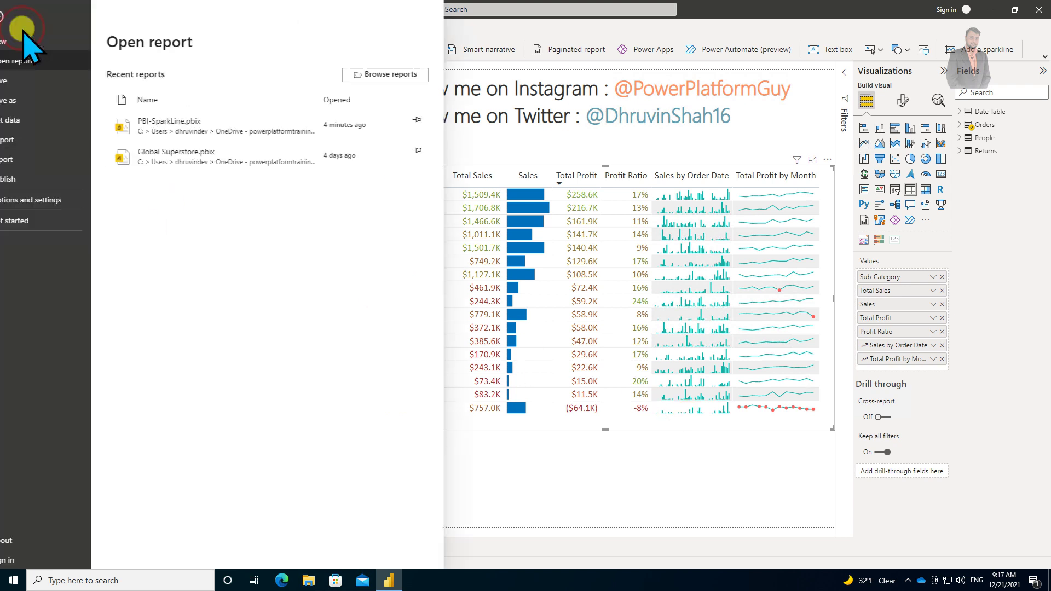
left_click(50, 193)
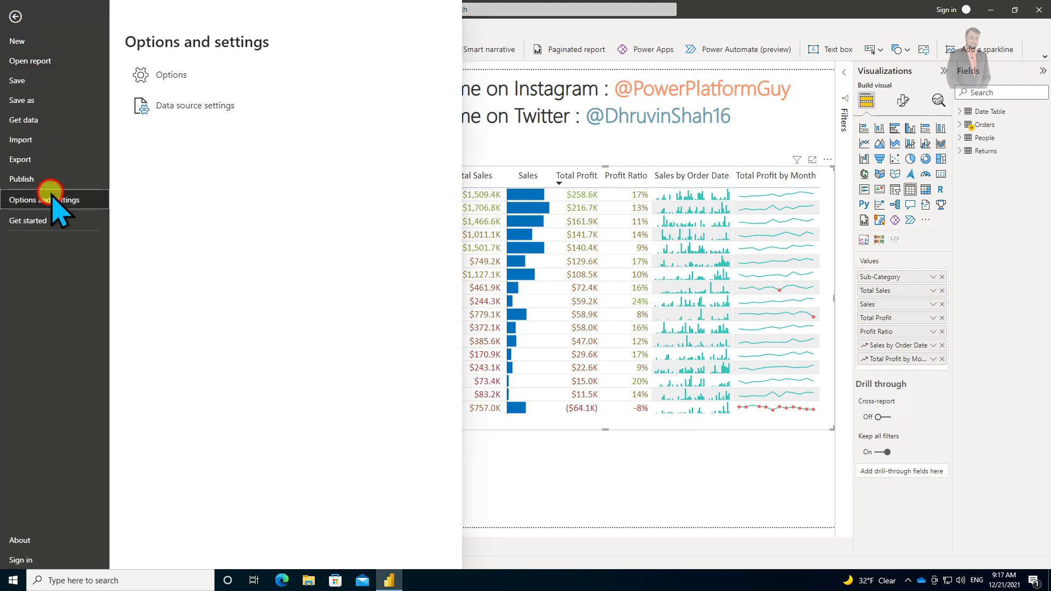
left_click(172, 78)
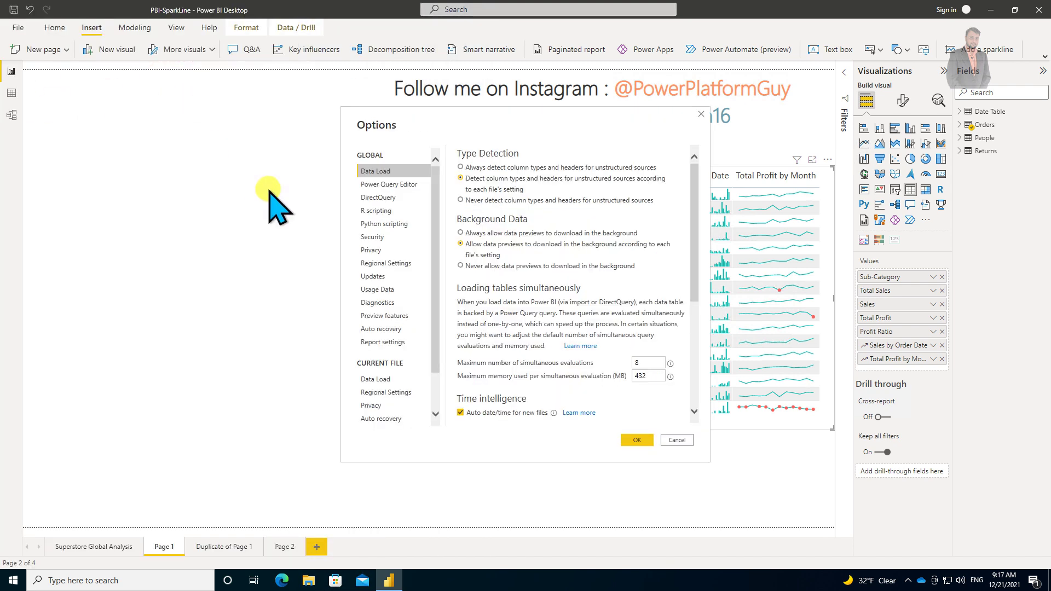
left_click(392, 314)
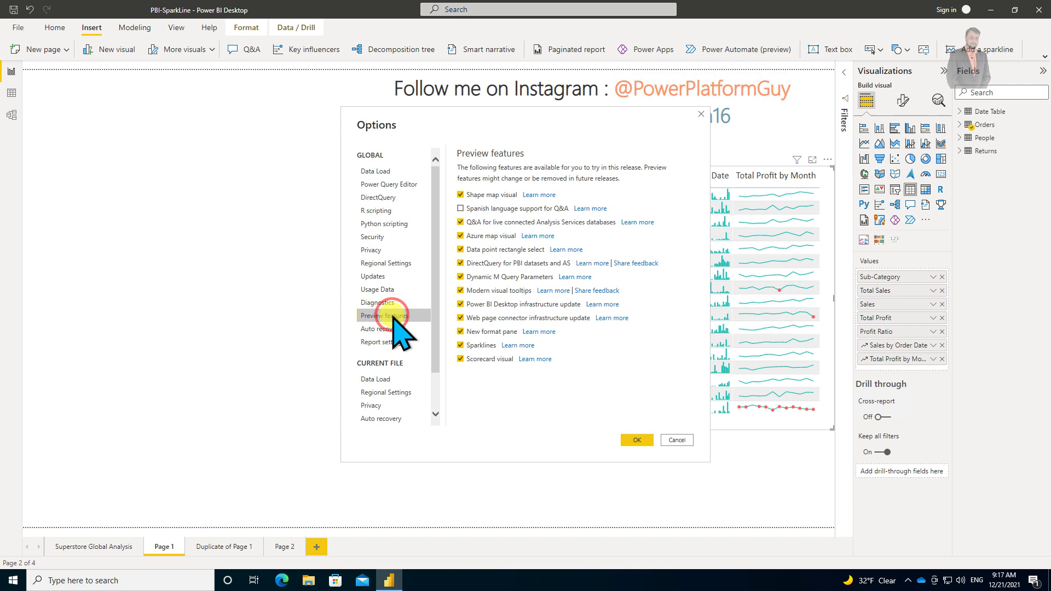
left_click(460, 346)
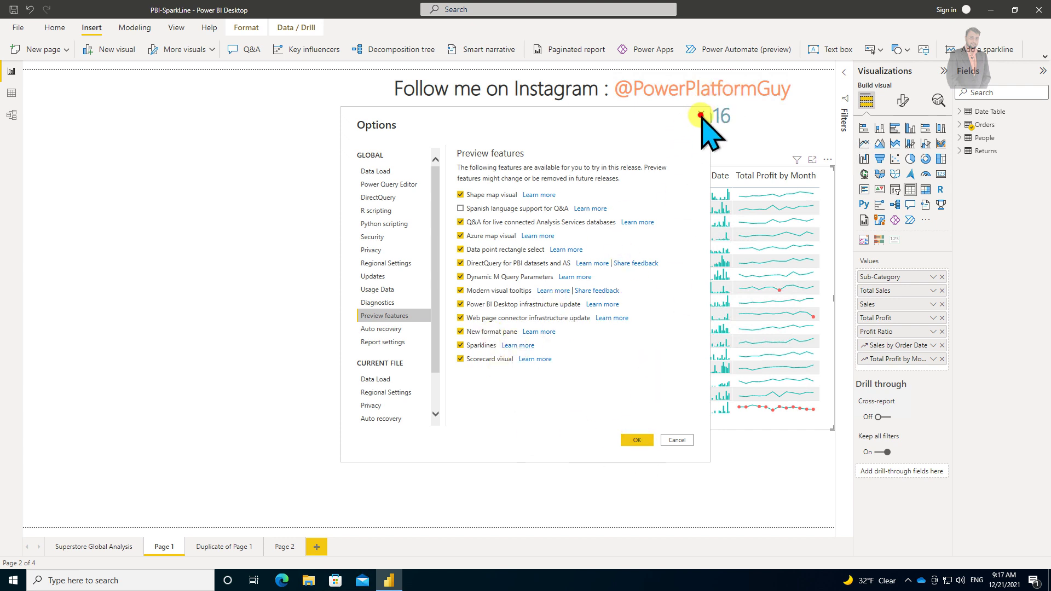
left_click(701, 115)
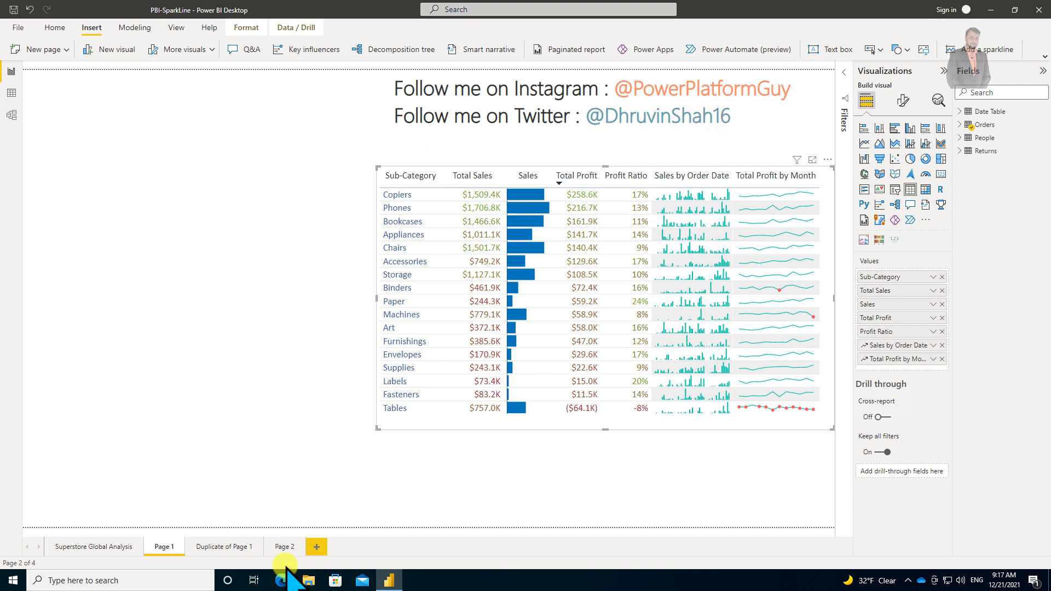
- Go to Page 2 and select its sub-category sales, profit and profit ratio table
left_click(284, 547)
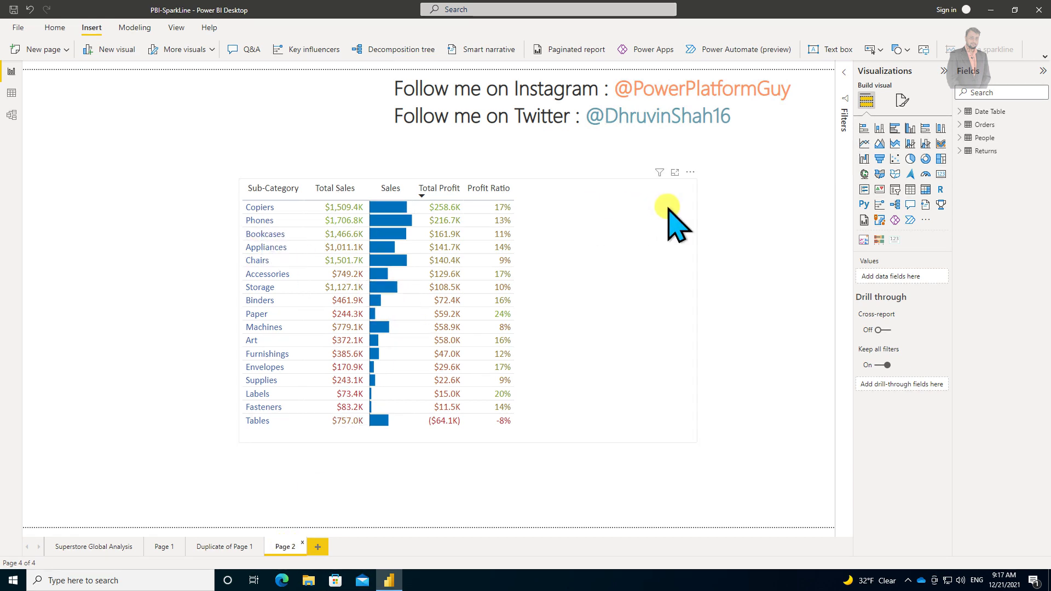
left_click(630, 211)
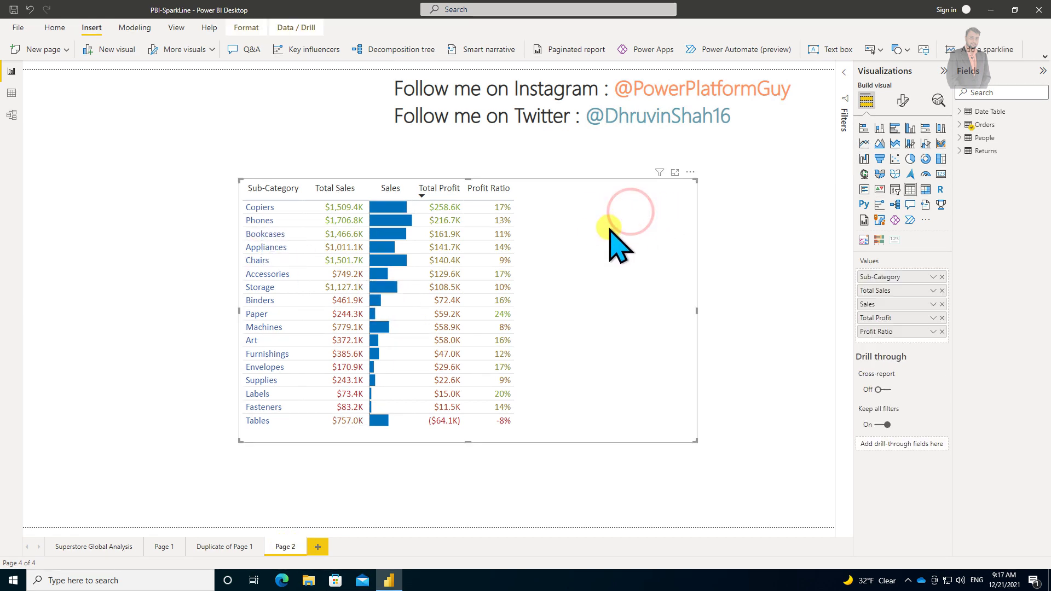
- Add a sparkline for the Sales field with Order Date on the x-axis
left_click(933, 304)
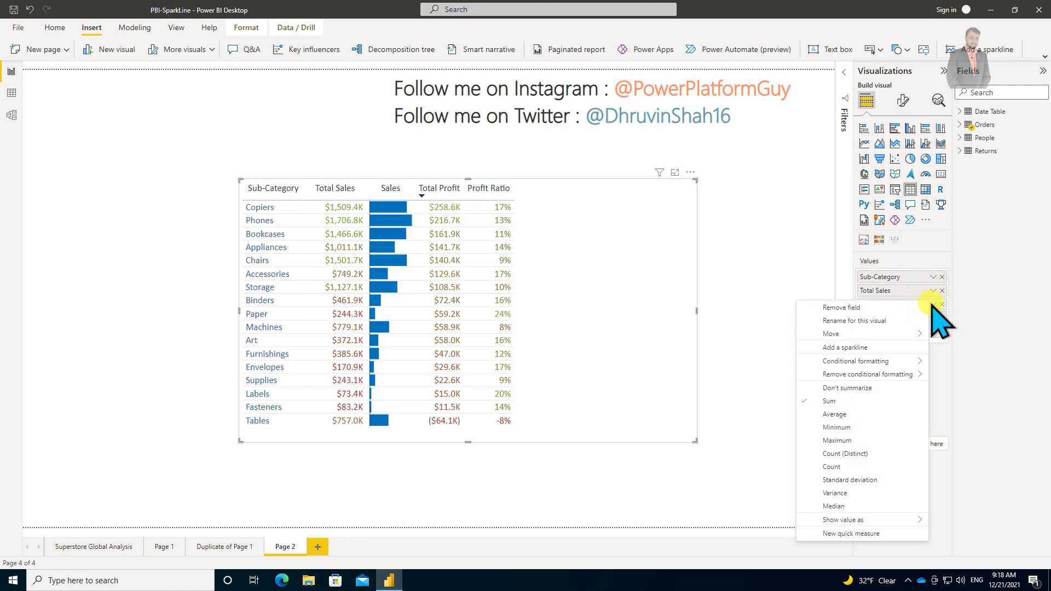
left_click(903, 347)
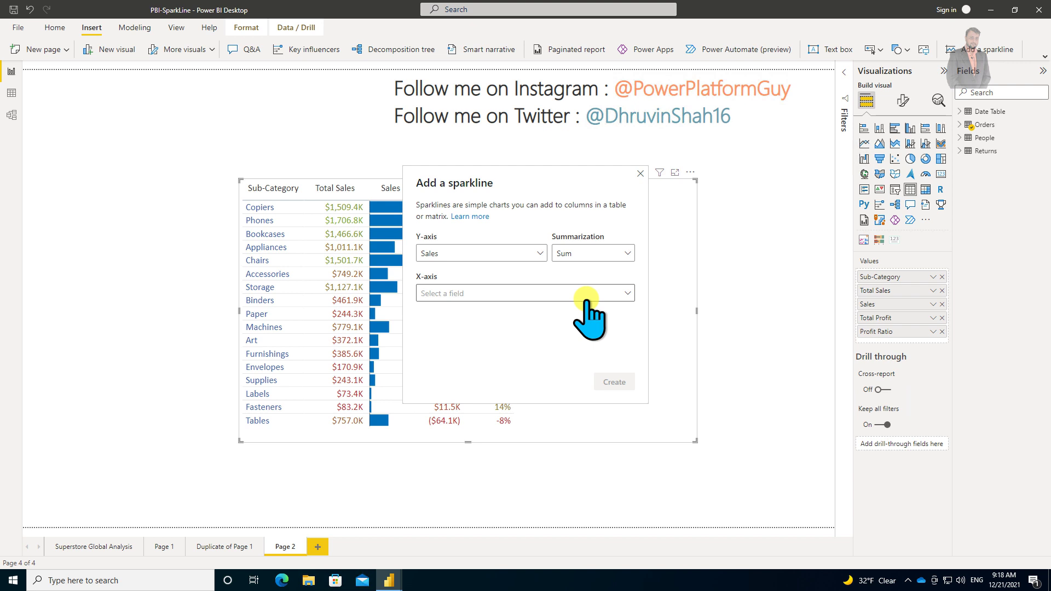
left_click(573, 295)
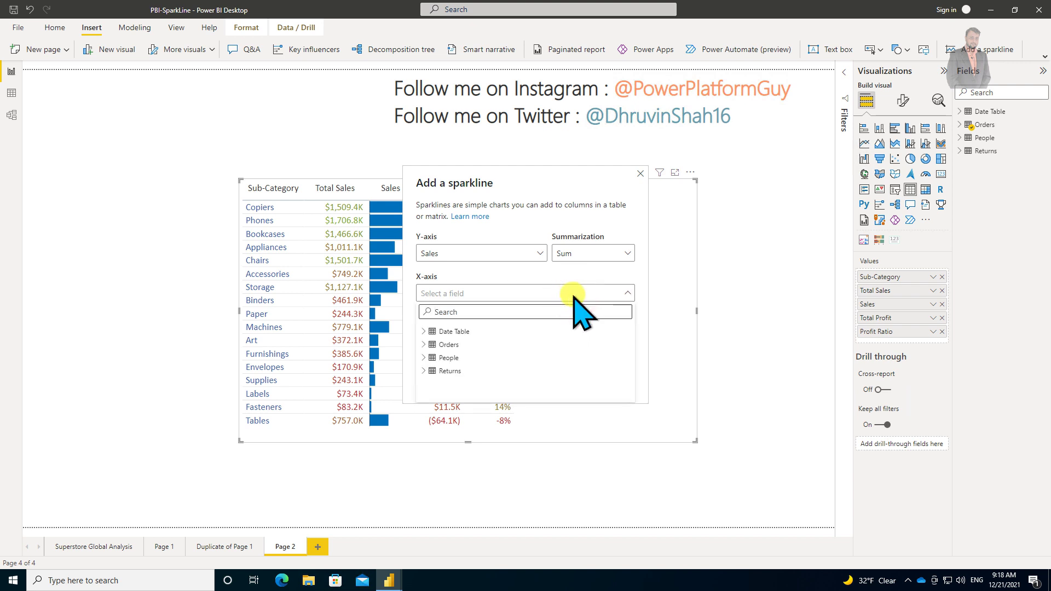
type("order")
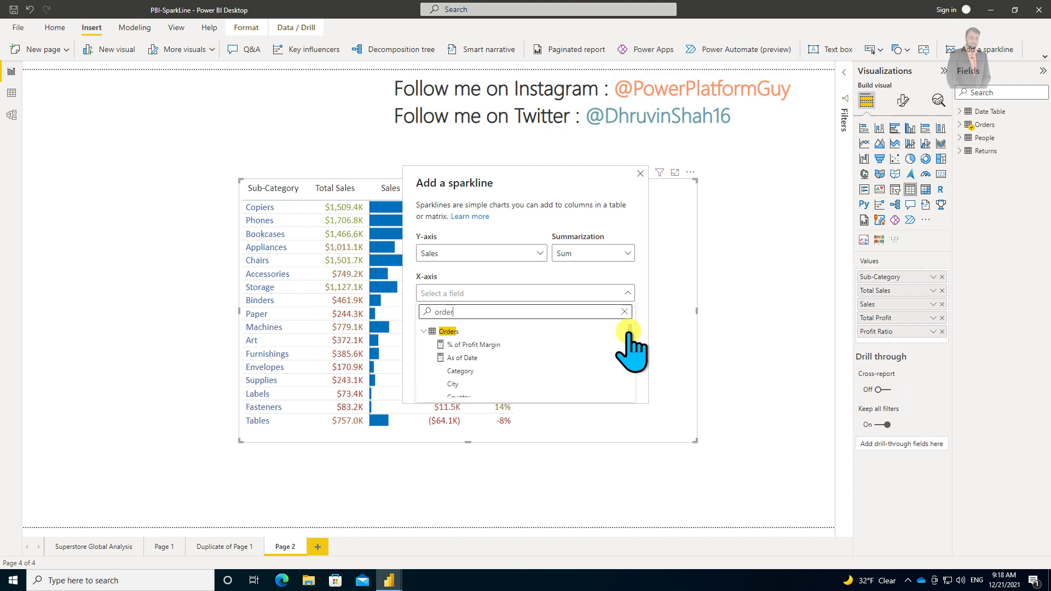
scroll(628, 340, "down", 1)
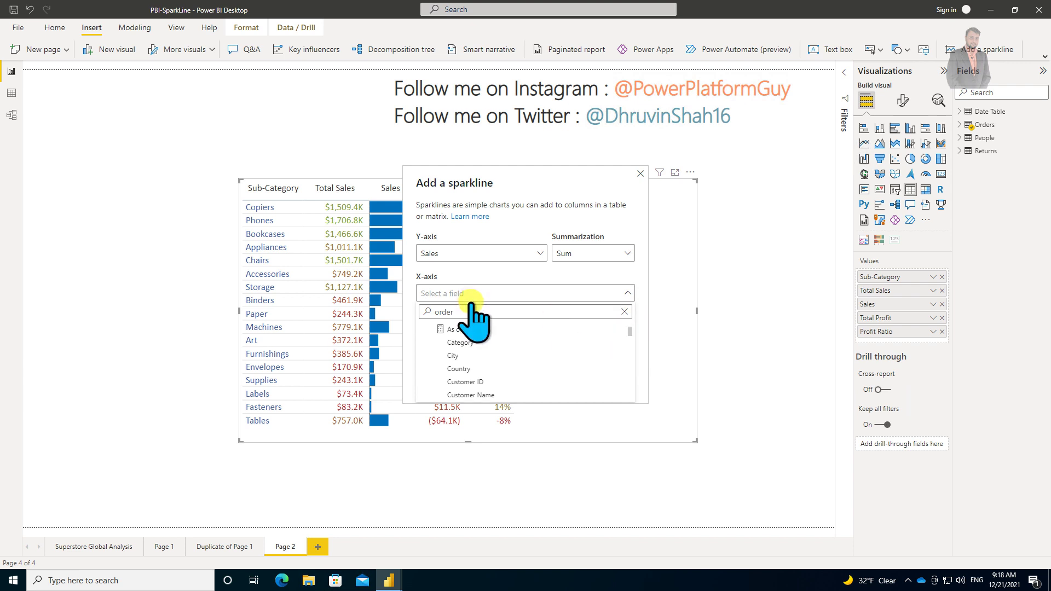
type("er ")
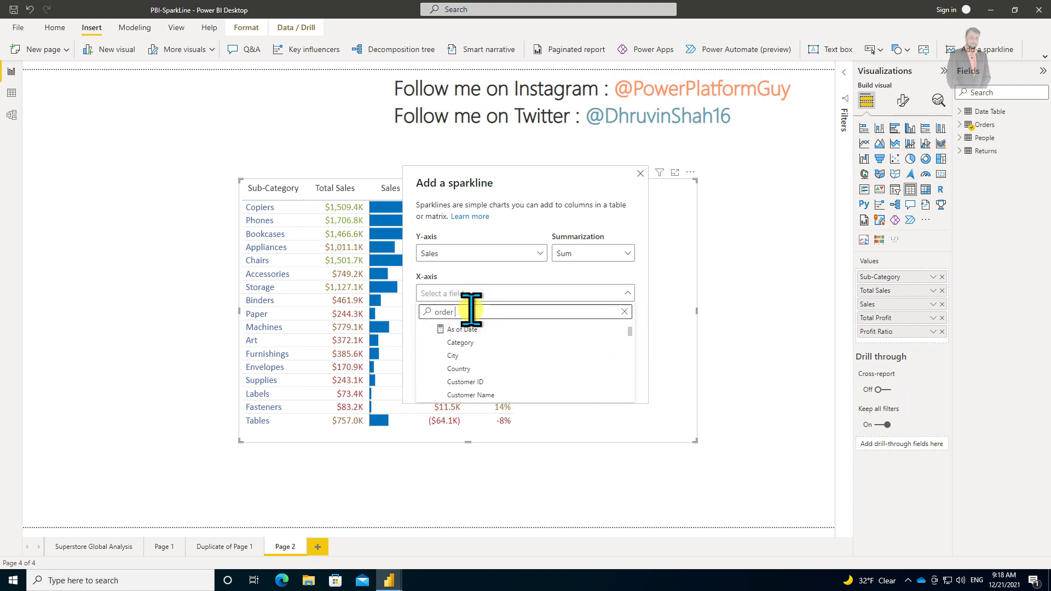
type("da")
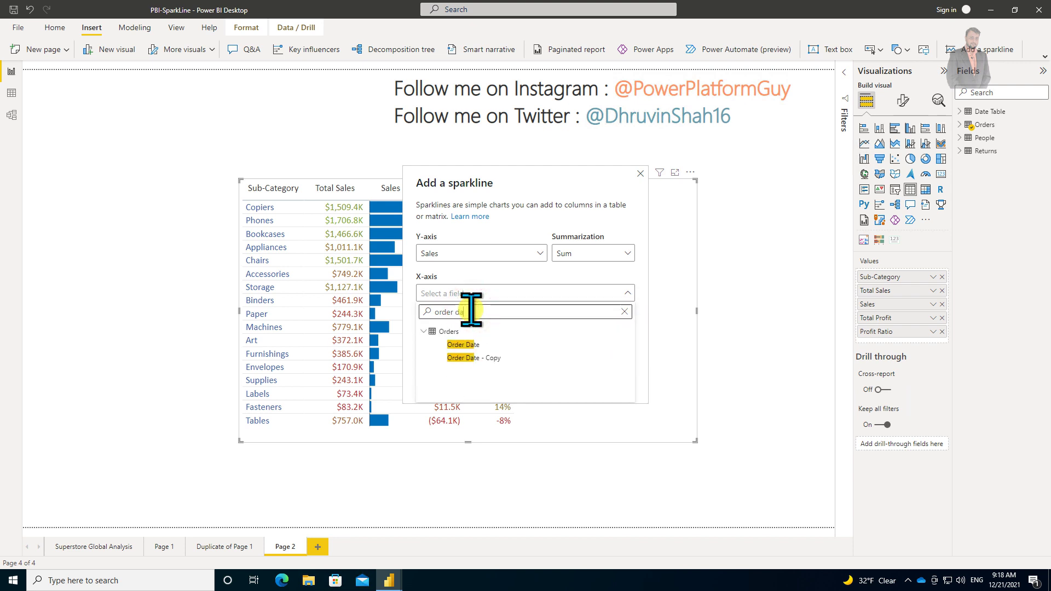
left_click(474, 345)
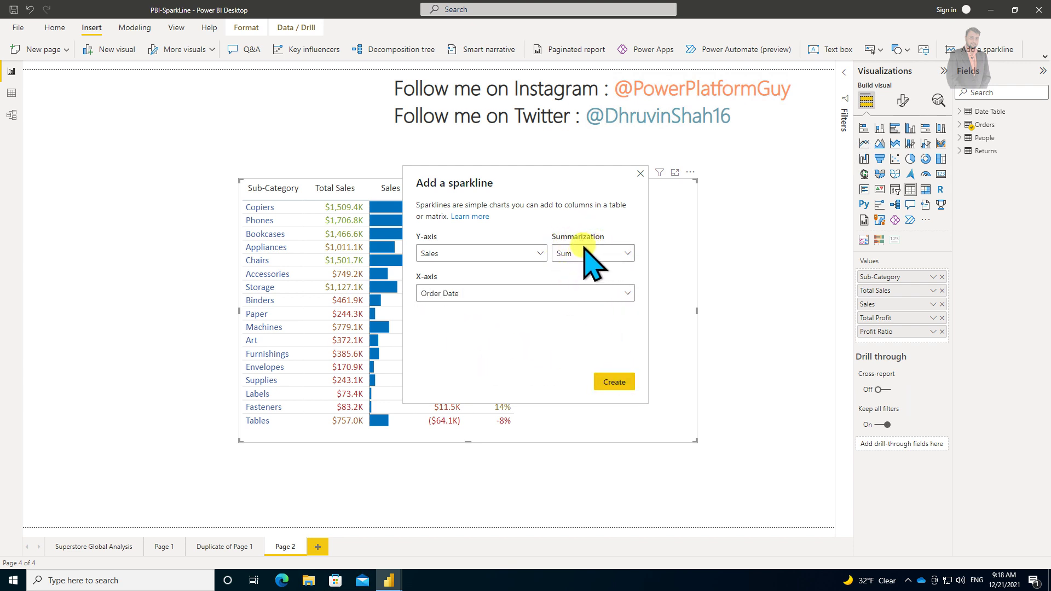
left_click(615, 383)
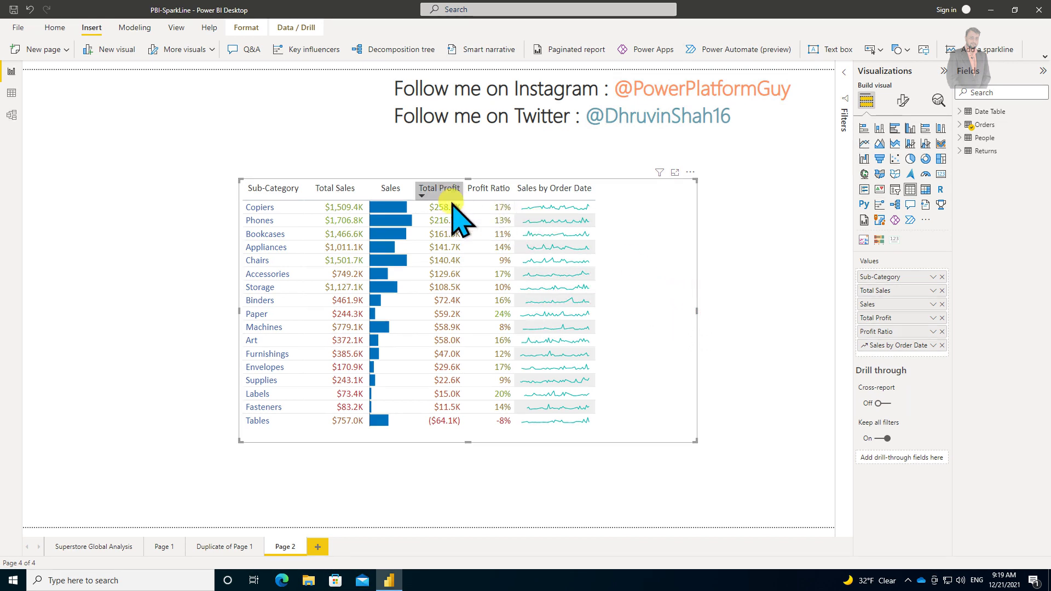
- Add a sparkline for the Total Profit field with Order Date on the x-axis
left_click(933, 318)
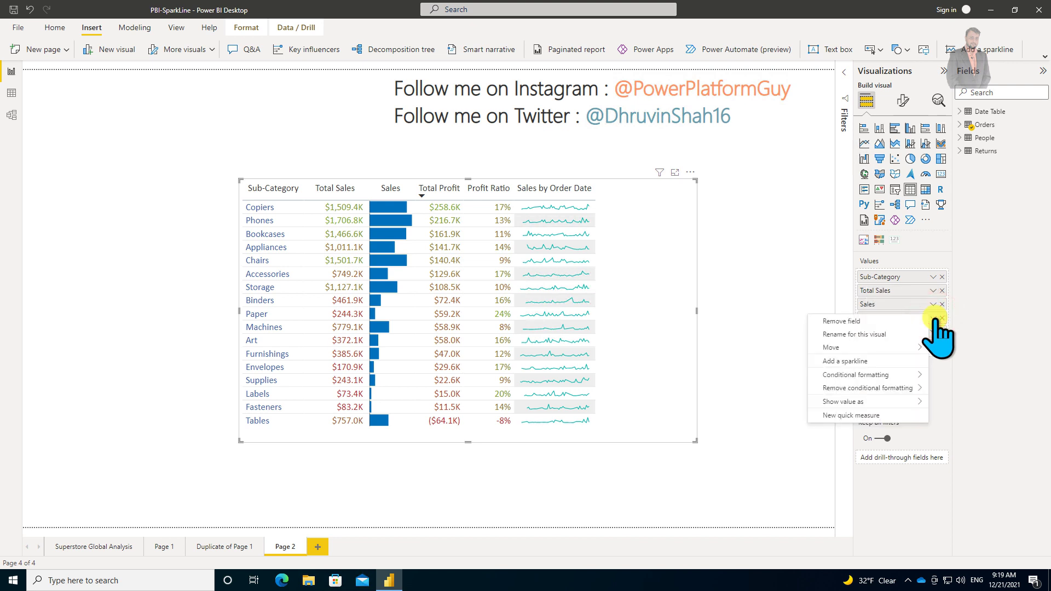
left_click(877, 361)
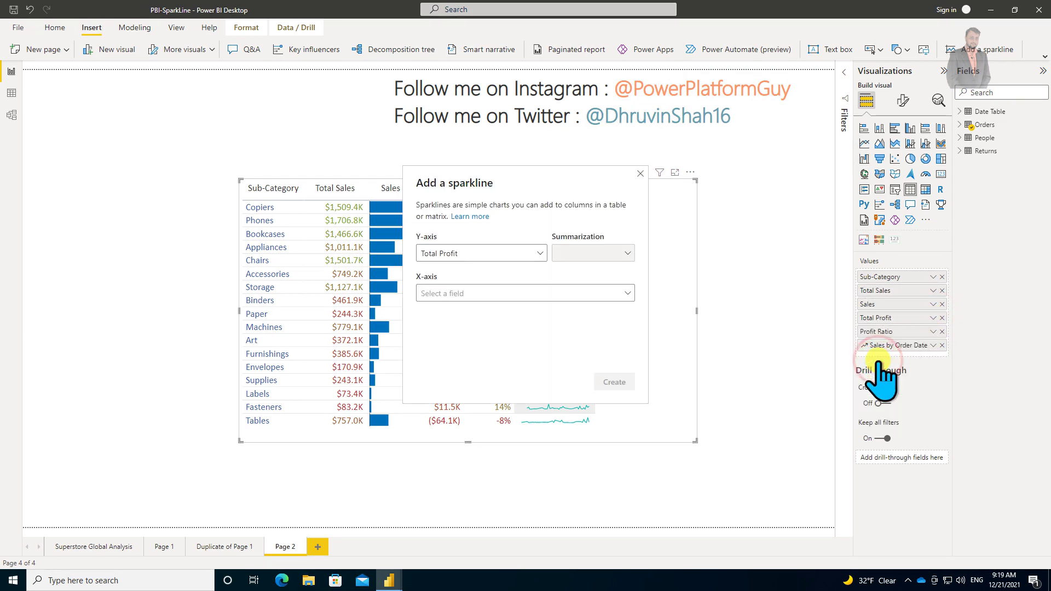
left_click(465, 293)
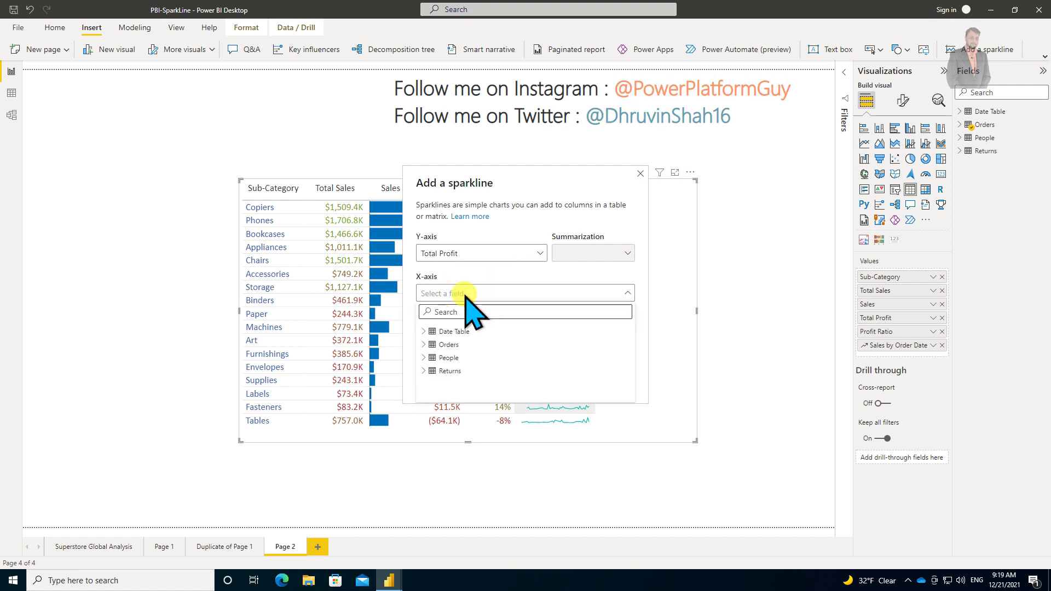
type("order")
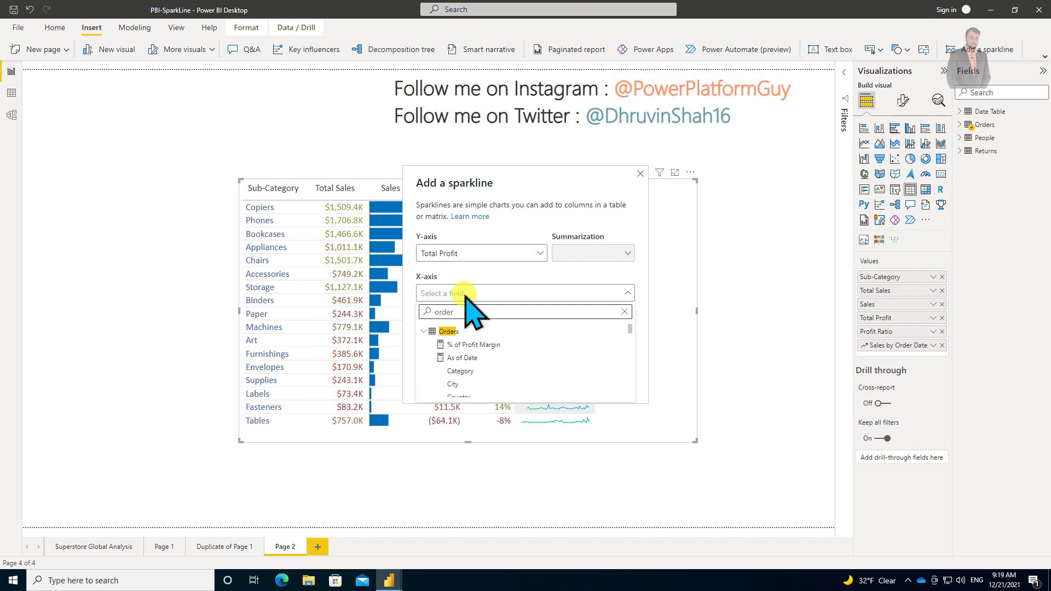
type(" dat")
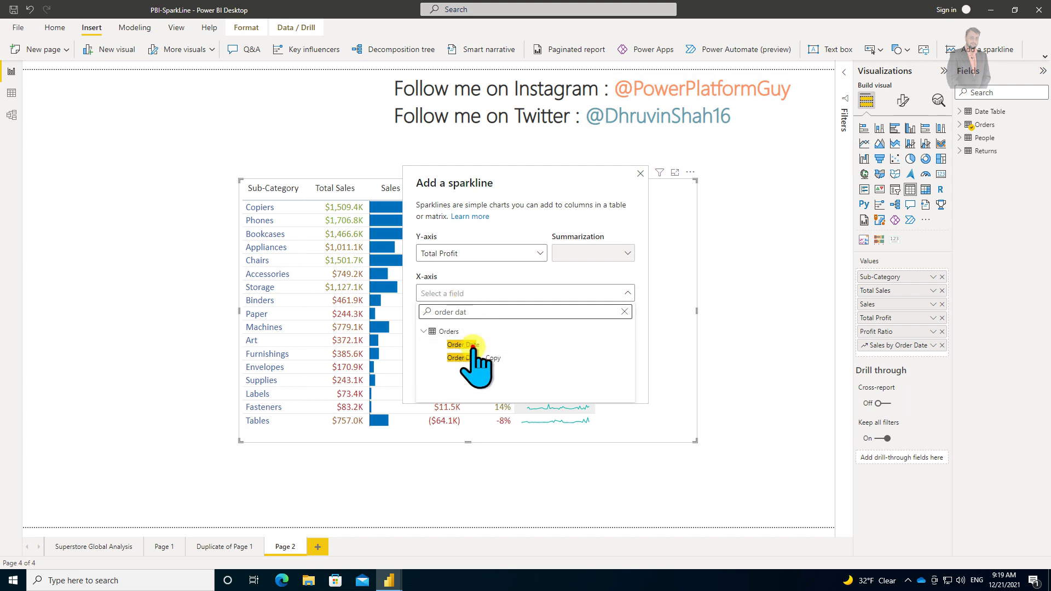
left_click(465, 345)
left_click(613, 381)
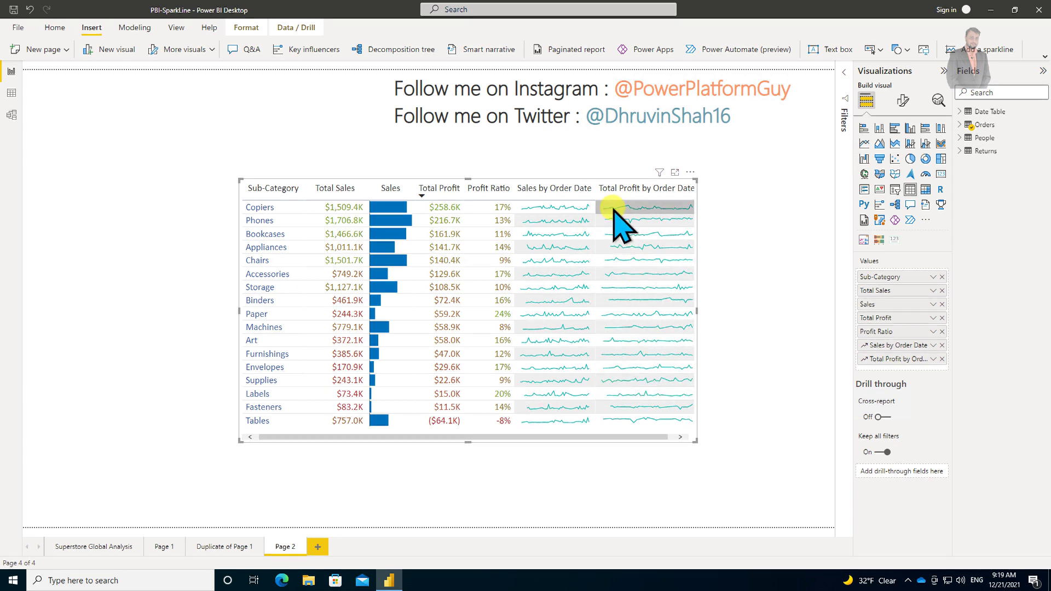
- Widen the Sales by Order Date column and show the table's Format visual settings
left_click_drag(696, 310, 769, 327)
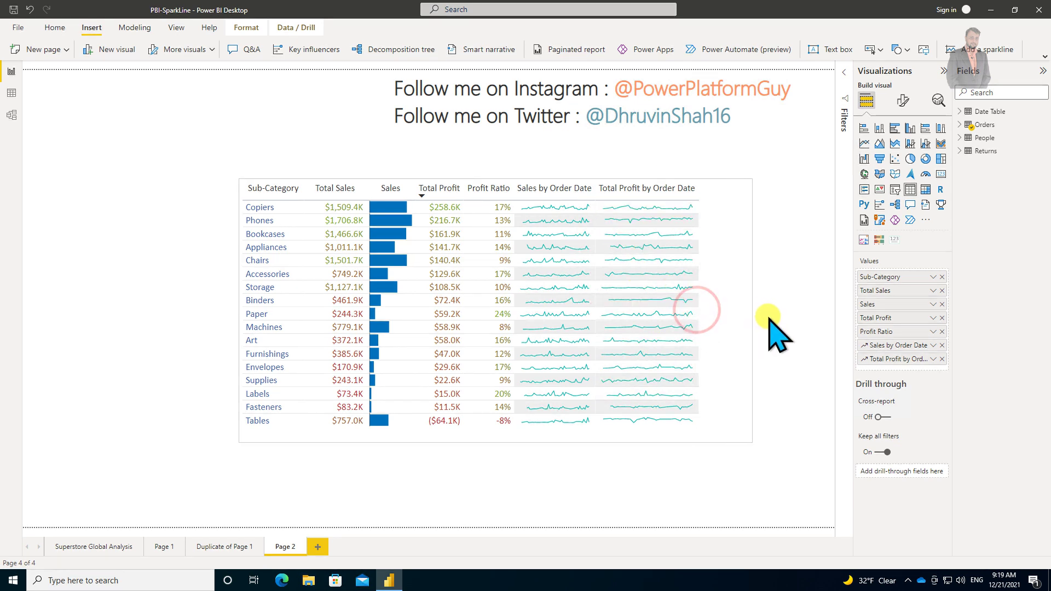
left_click(592, 192)
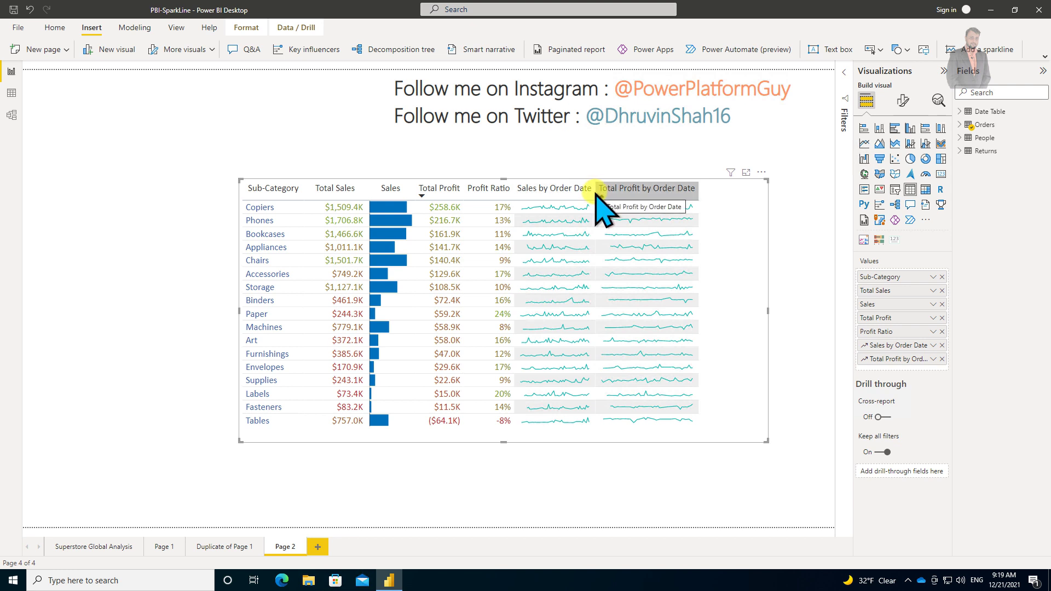
left_click_drag(594, 192, 618, 193)
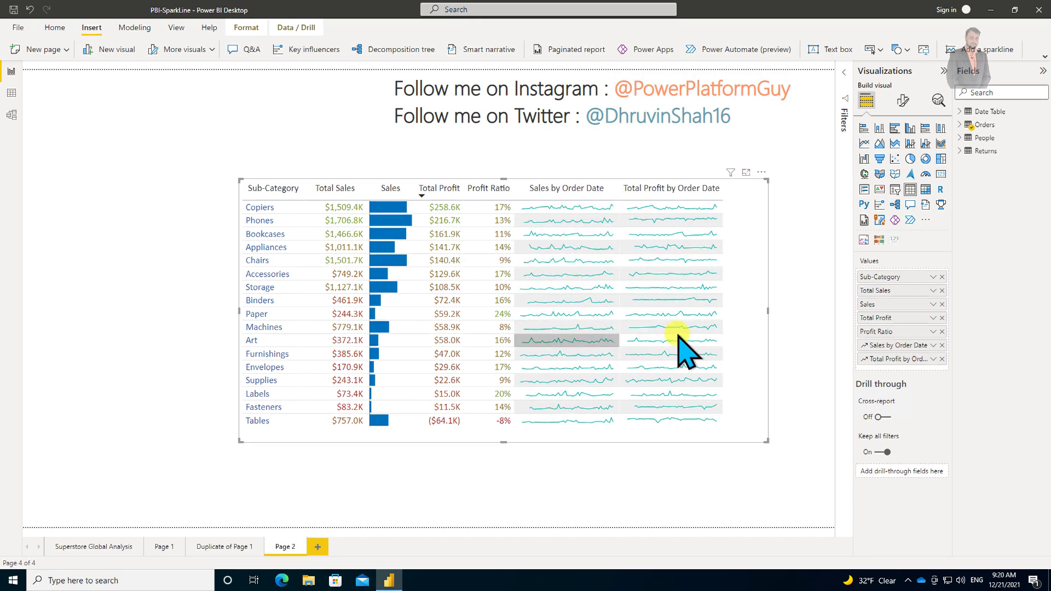
left_click(907, 101)
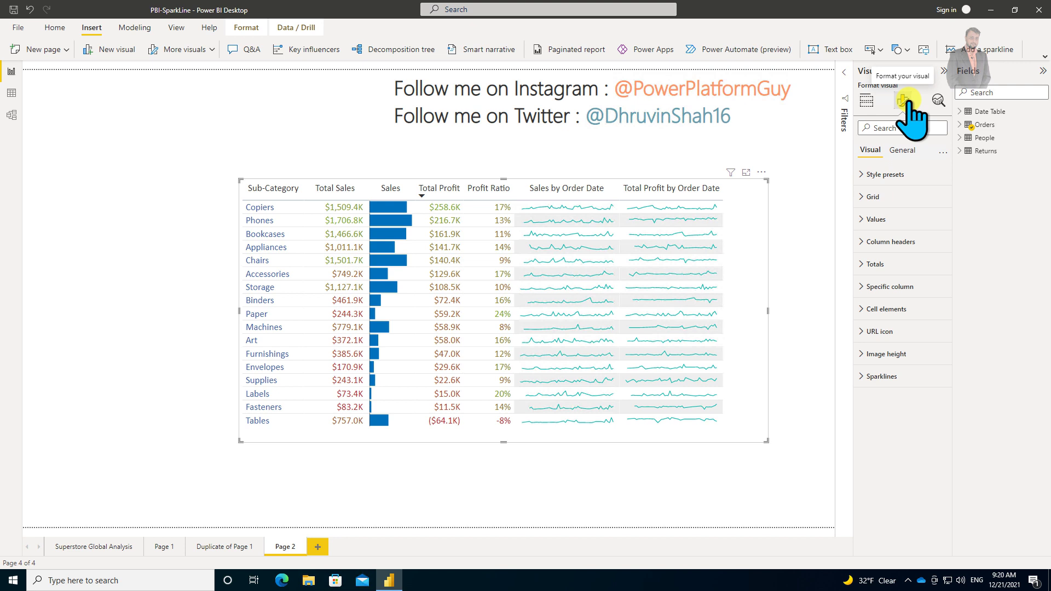
- Set the Sales by Order Date sparklines' chart type to Column
left_click(913, 376)
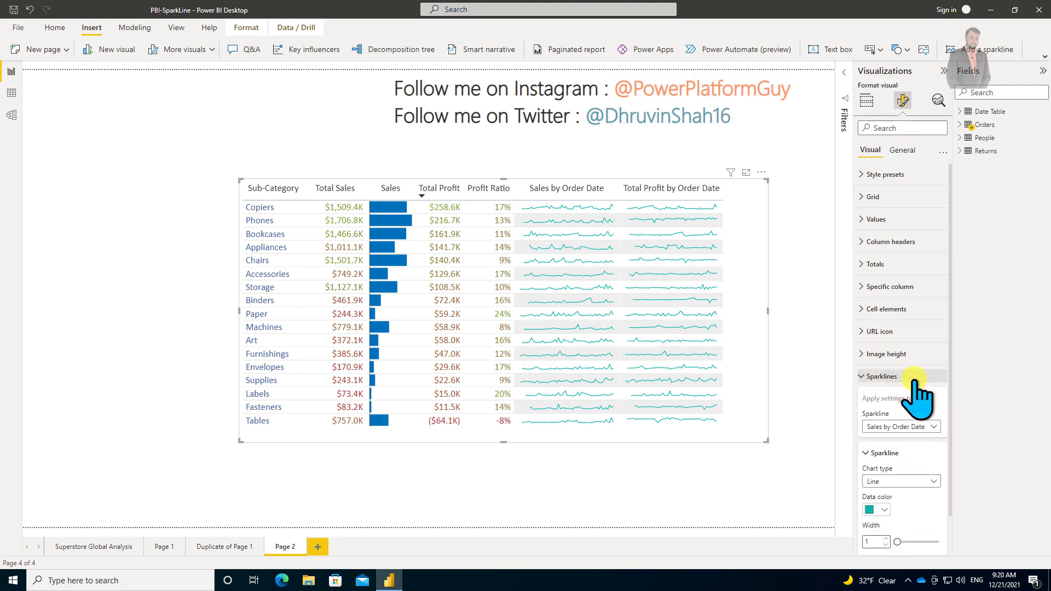
scroll(915, 395, "down", 1)
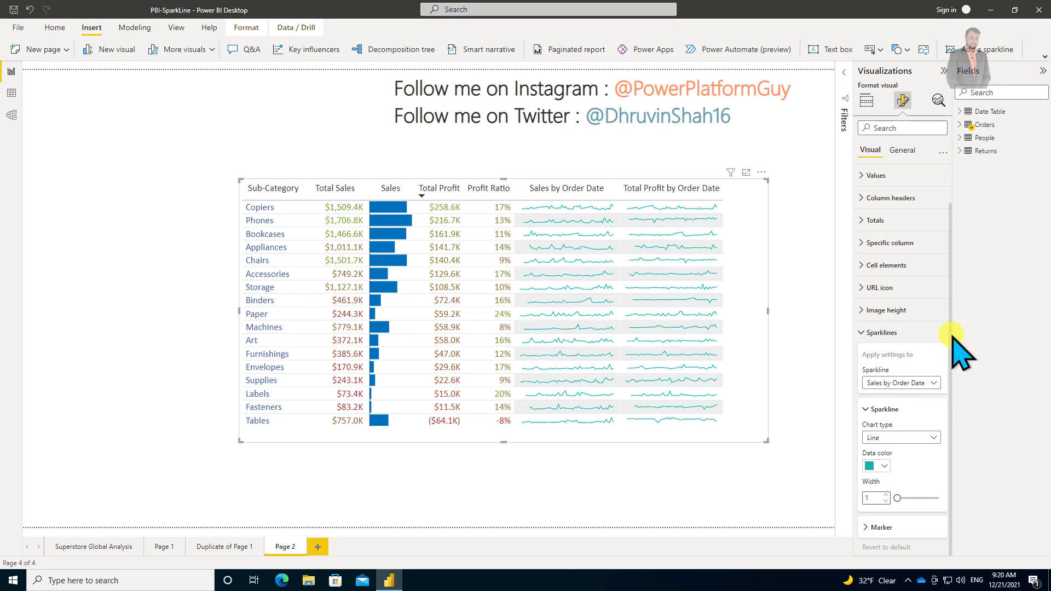
left_click_drag(950, 334, 952, 372)
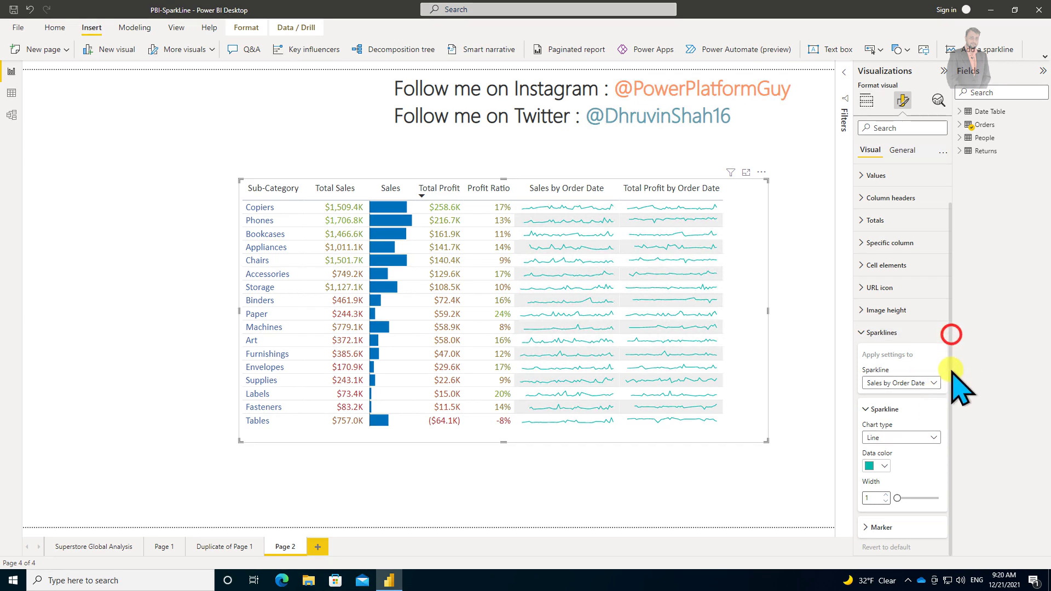
left_click(895, 383)
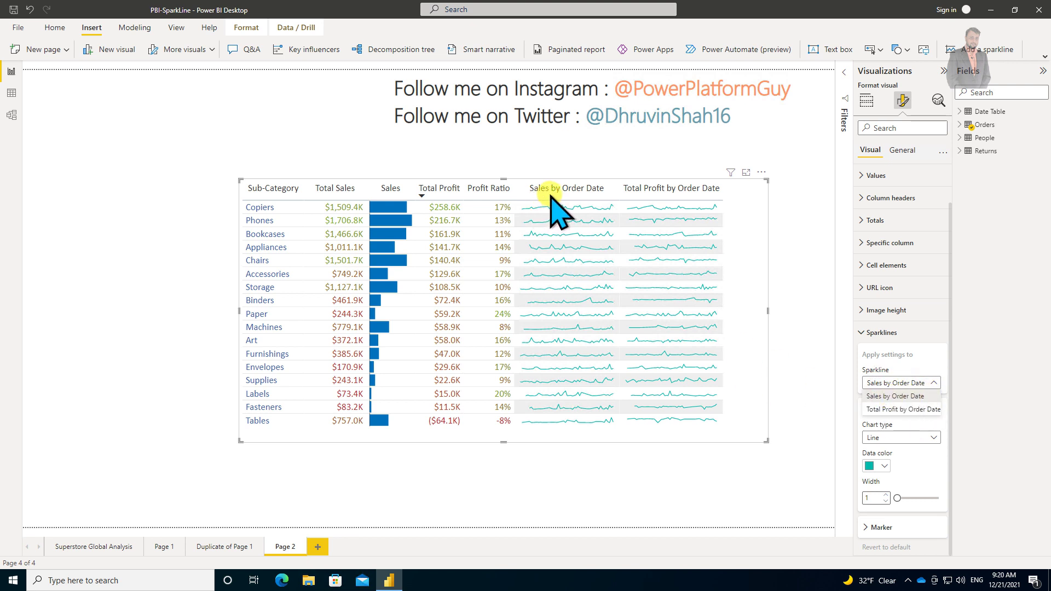
left_click(975, 345)
left_click(917, 437)
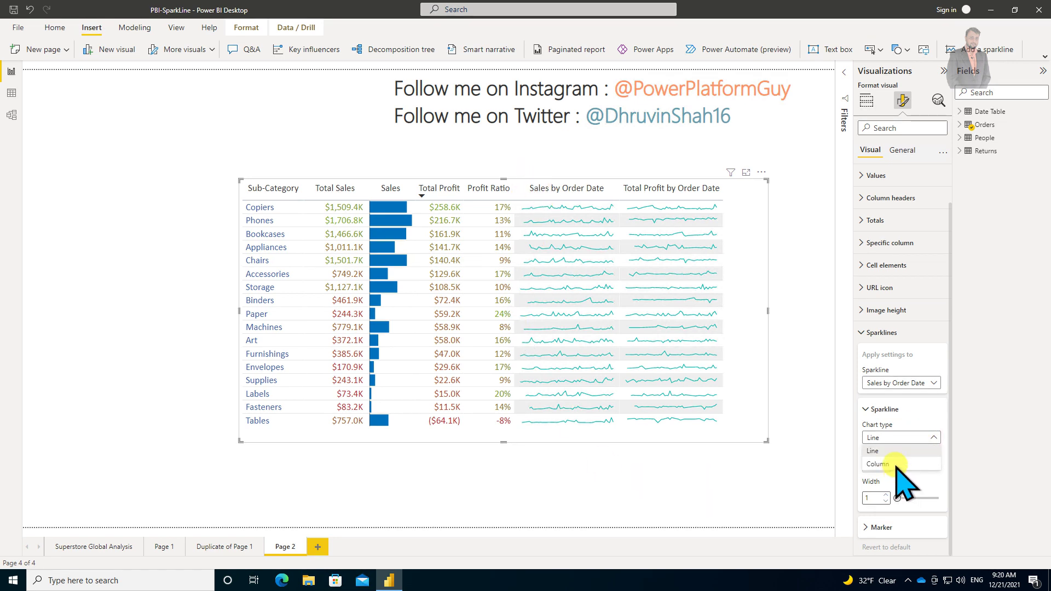
left_click(894, 464)
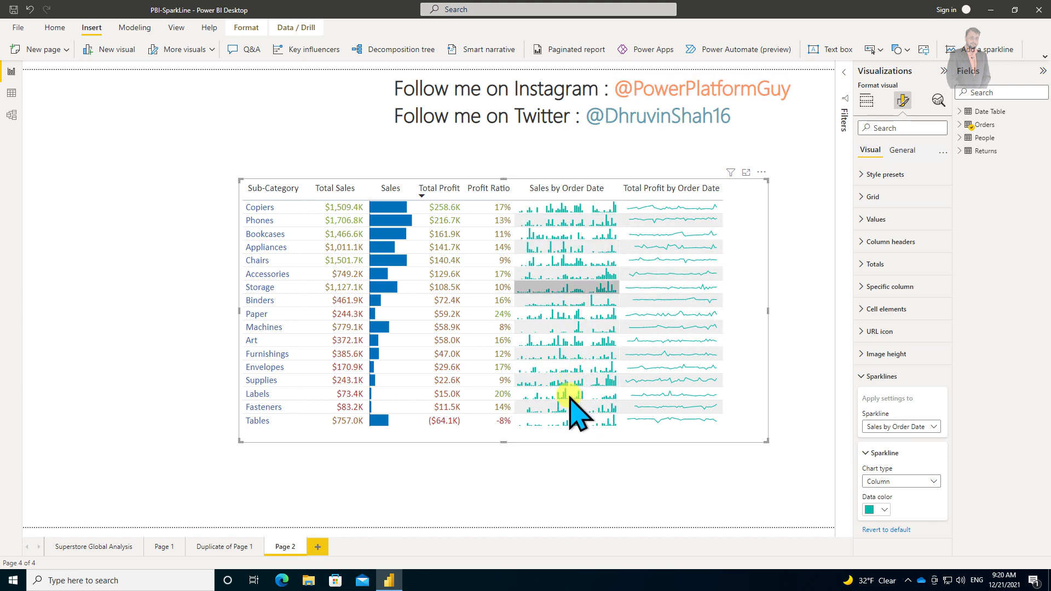
- Set the sales sparklines' data colour to teal, after briefly trying yellow
left_click(981, 363)
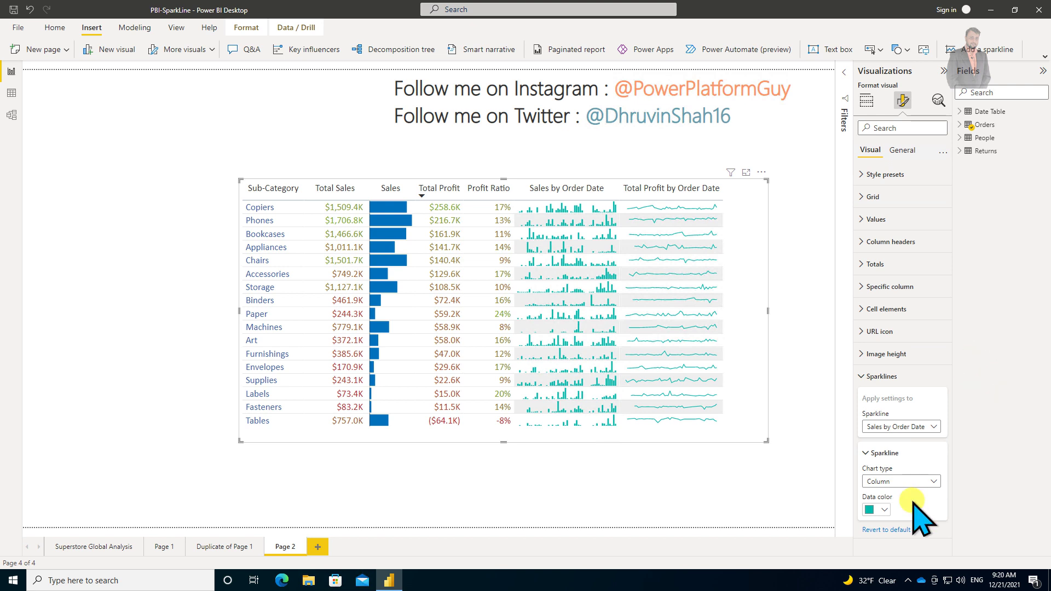
left_click(881, 509)
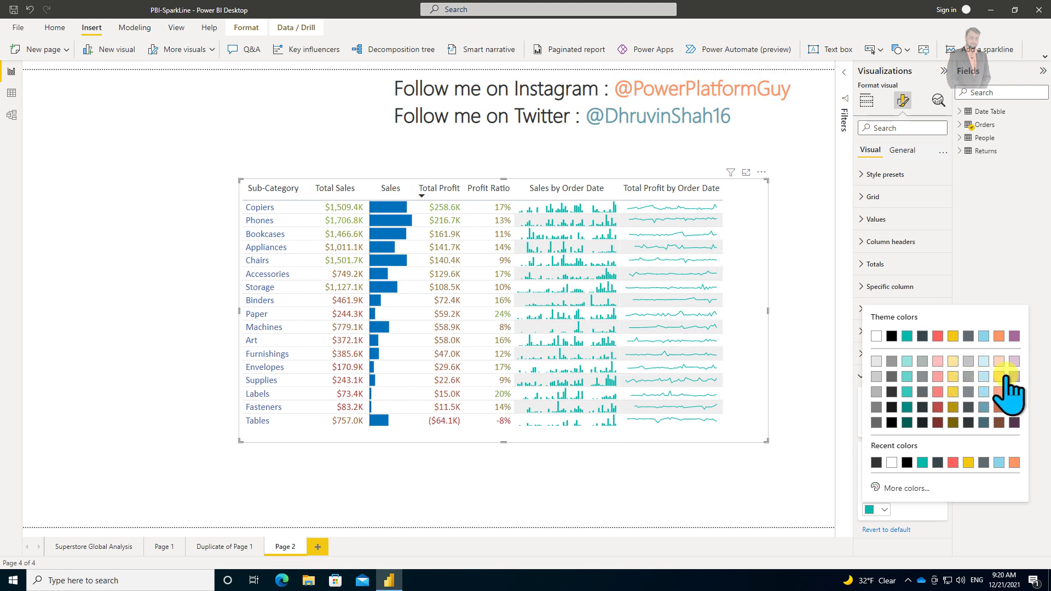
left_click(954, 376)
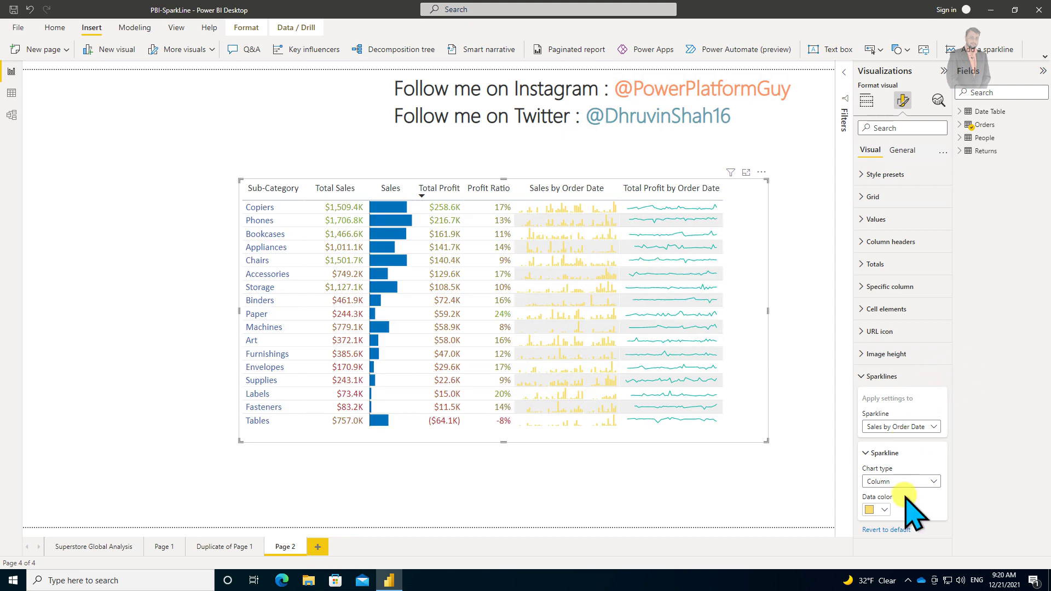
left_click(882, 510)
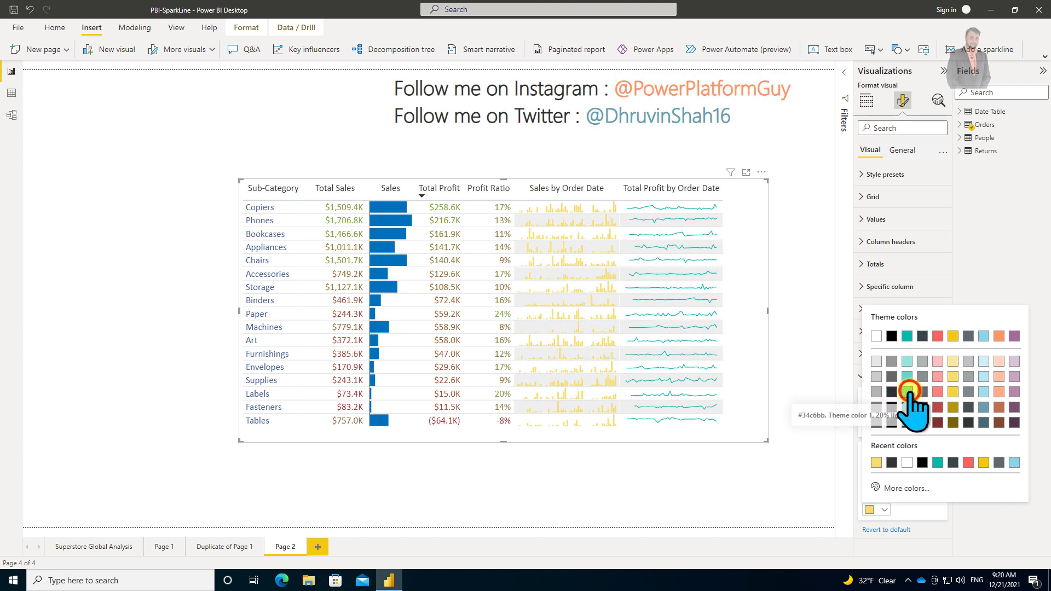
left_click(907, 392)
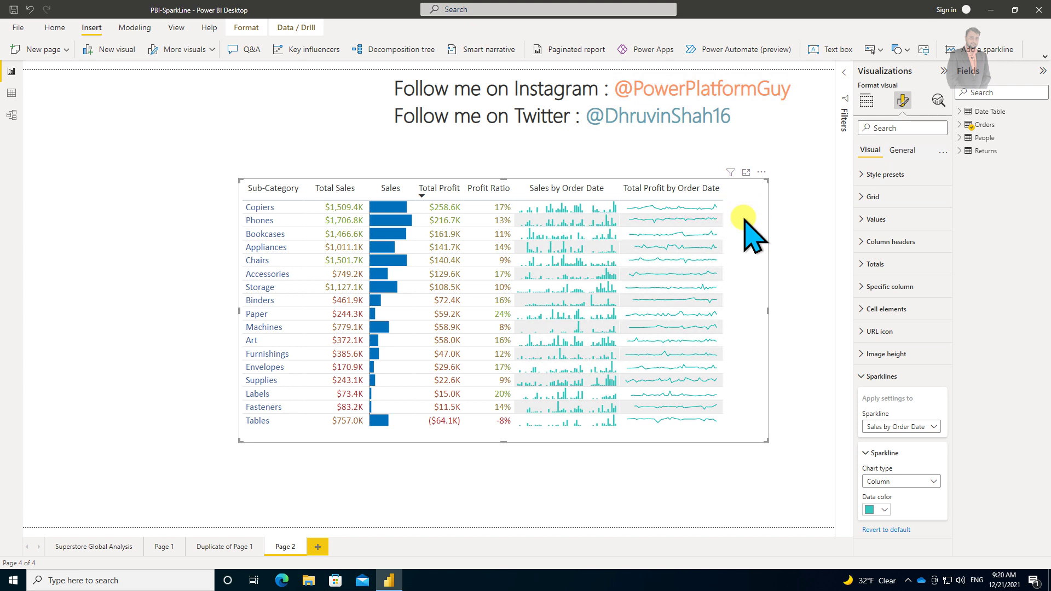
- Keep Total Profit by Order Date sparklines as lines, set width 2, and expand Marker
left_click(921, 424)
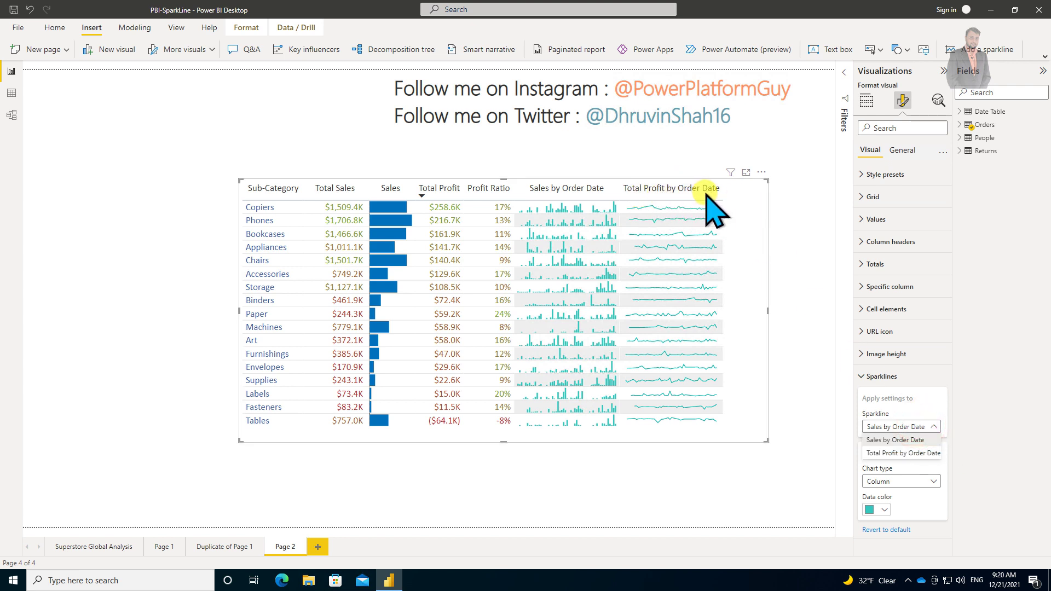
left_click(901, 453)
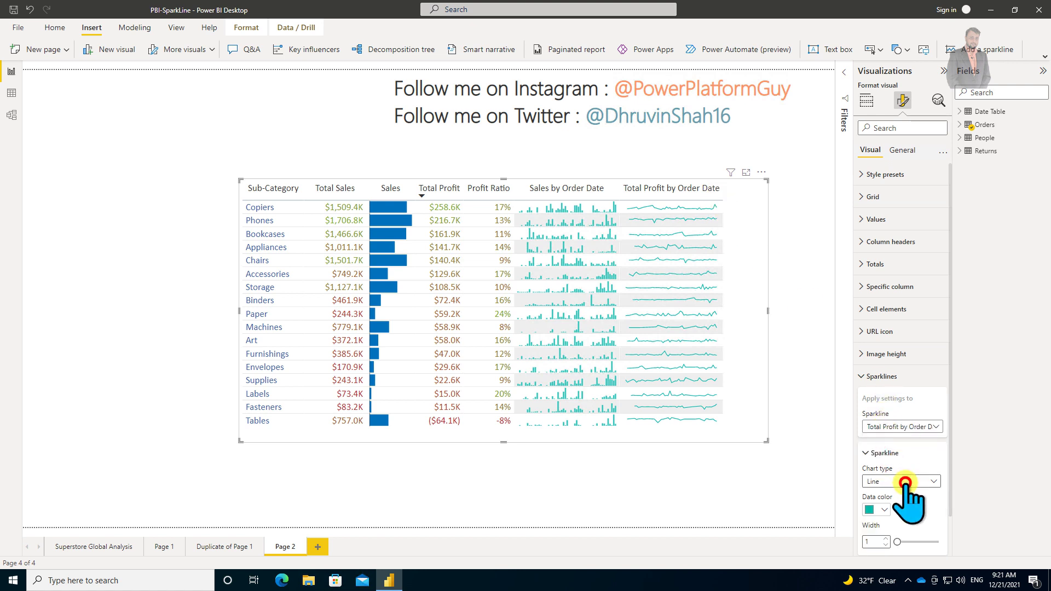
left_click(905, 481)
left_click(904, 481)
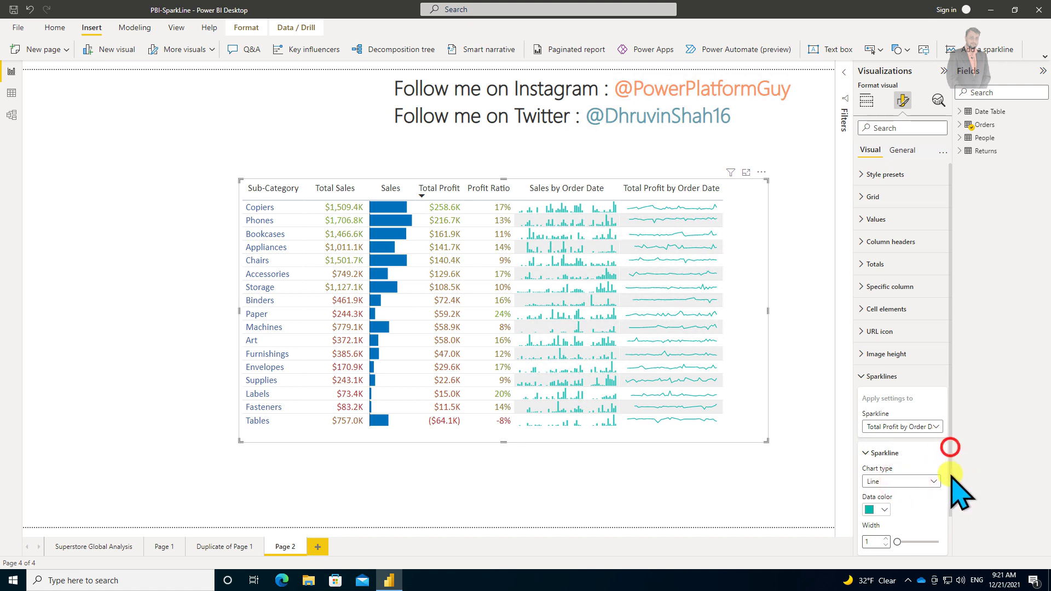
scroll(953, 493, "down", 2)
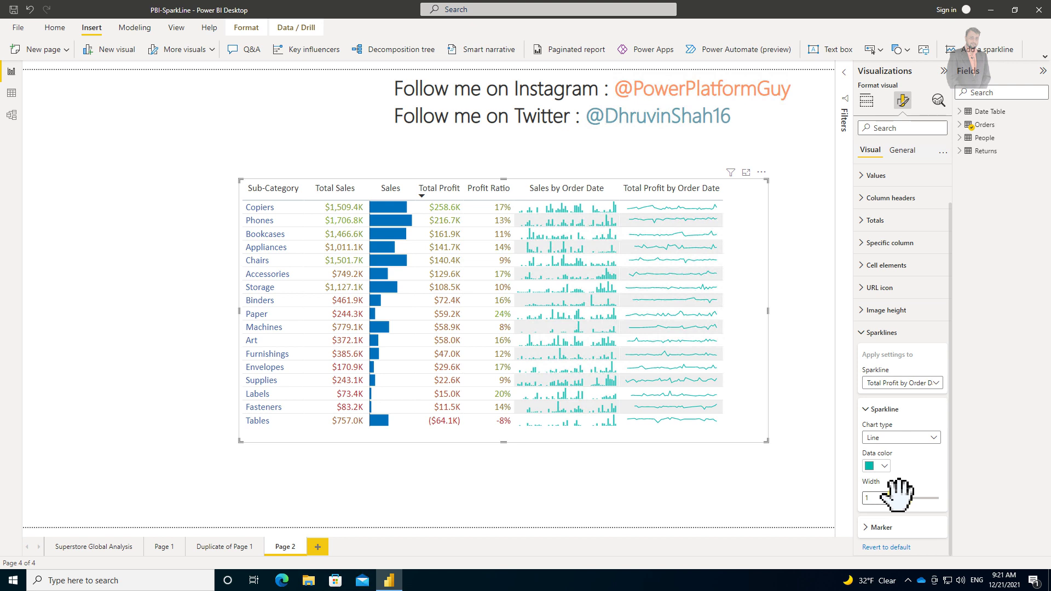
left_click_drag(900, 496, 910, 498)
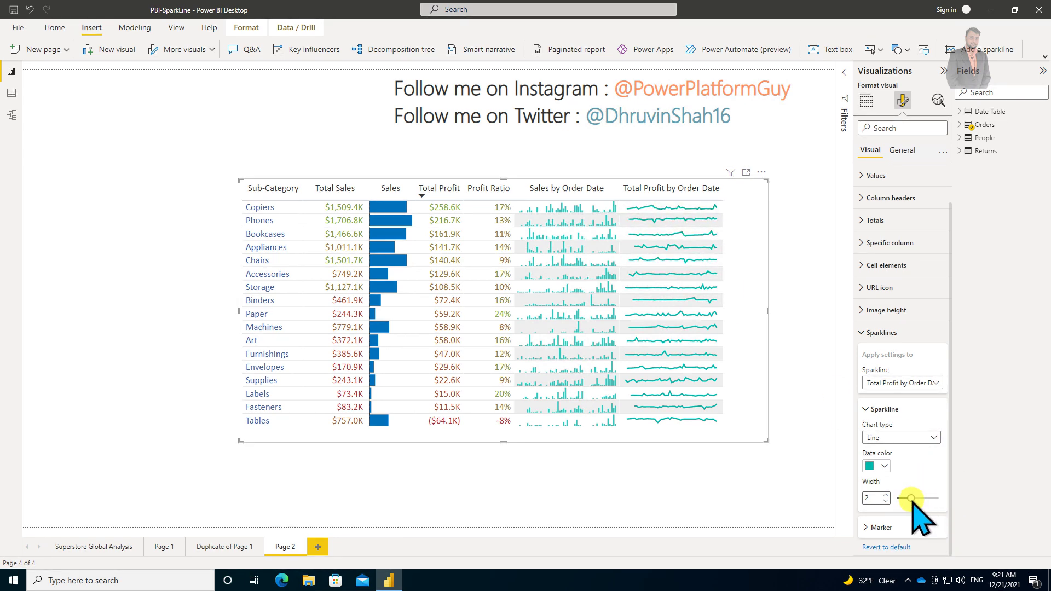
left_click(866, 409)
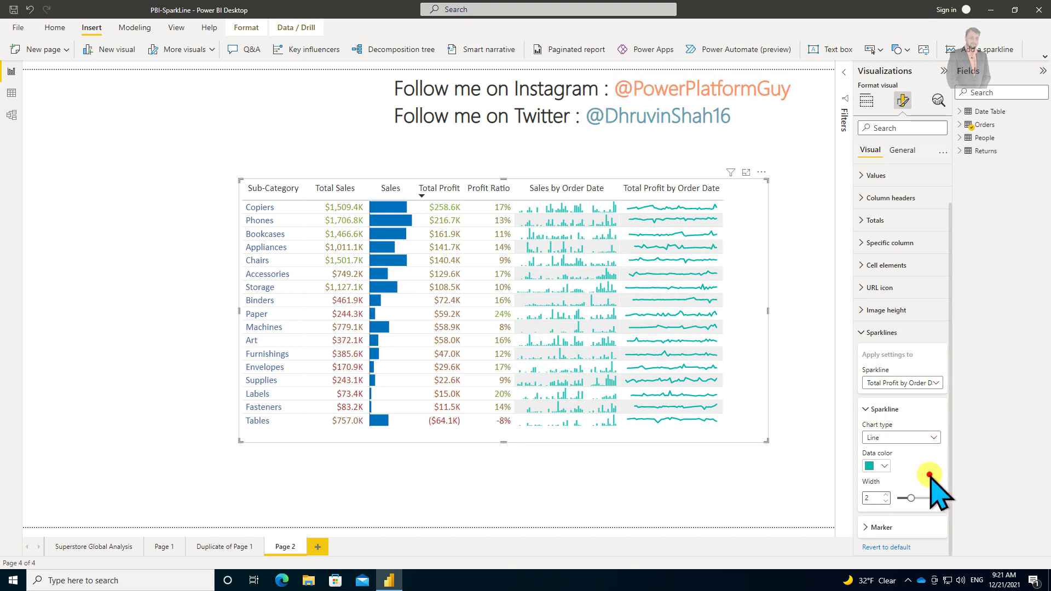
left_click(866, 527)
left_click_drag(949, 429, 951, 555)
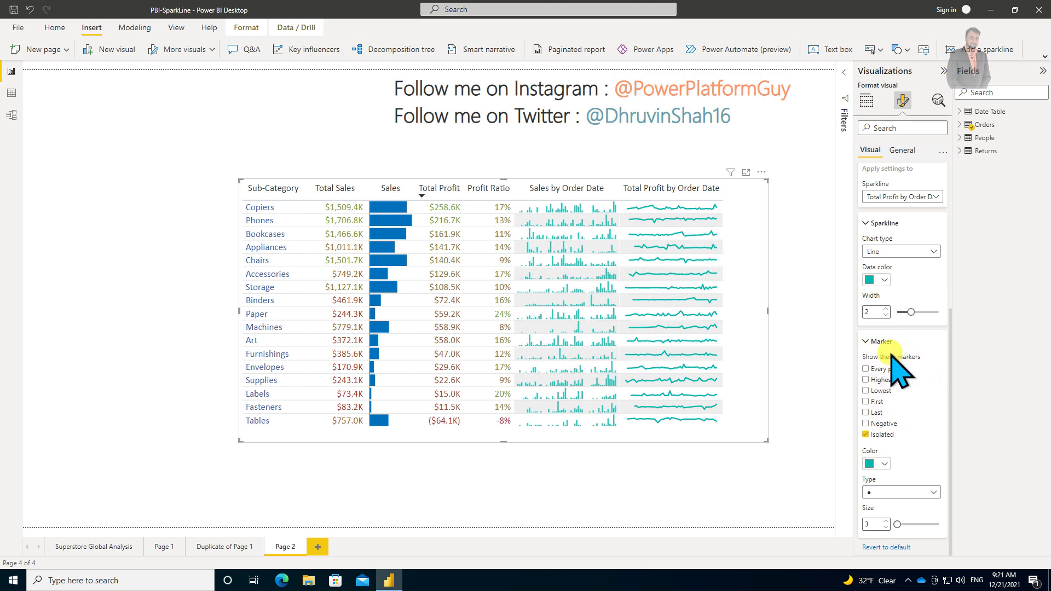
- Show markers on the profit sparklines' negative points and colour them dark red
left_click(888, 369)
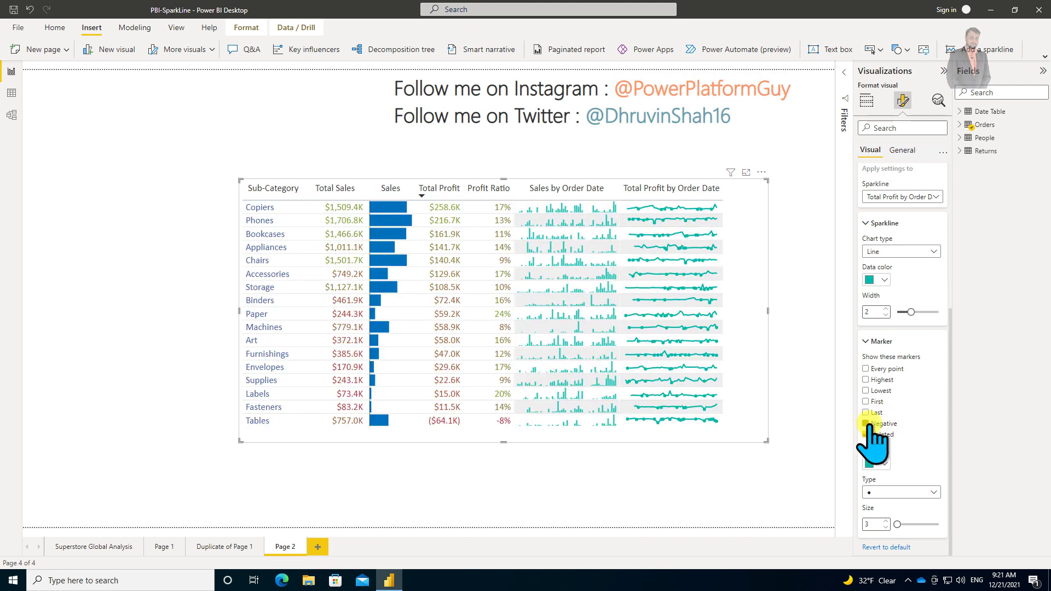
left_click(866, 424)
left_click(886, 465)
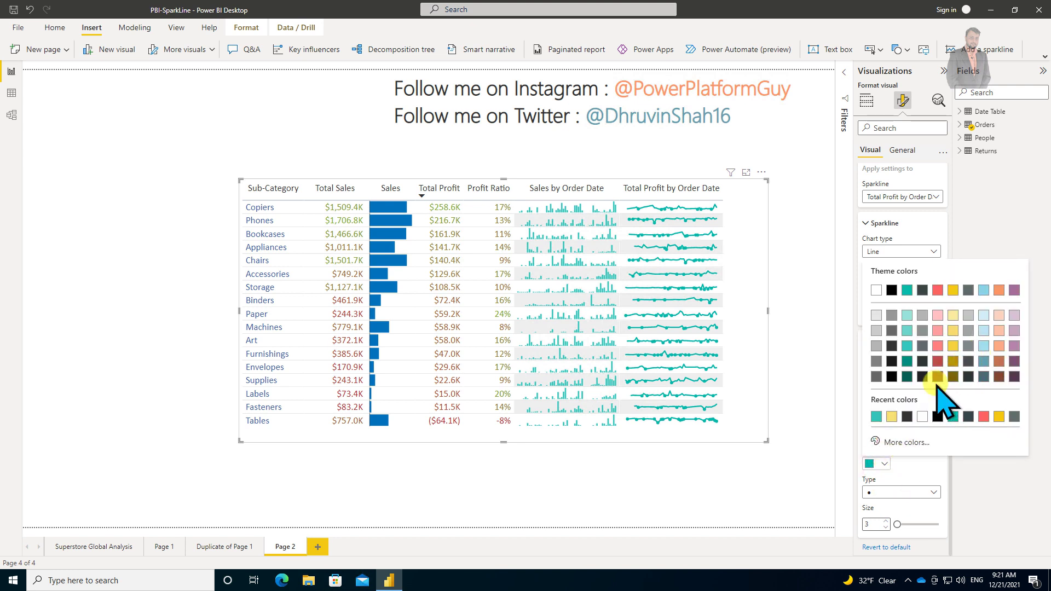
left_click(897, 440)
left_click(886, 423)
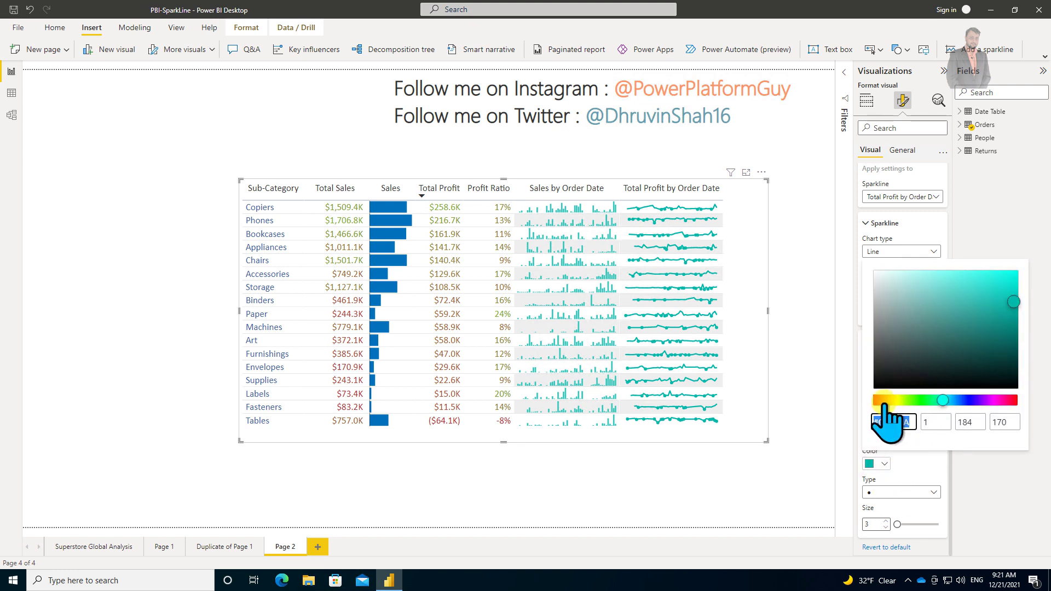
left_click(876, 403)
left_click(999, 302)
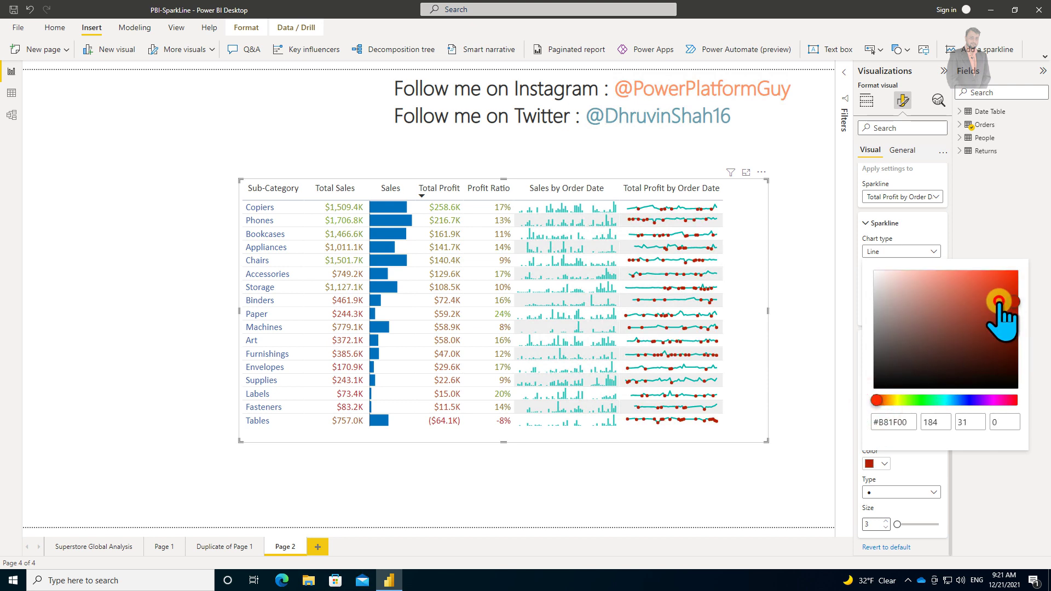
left_click(929, 466)
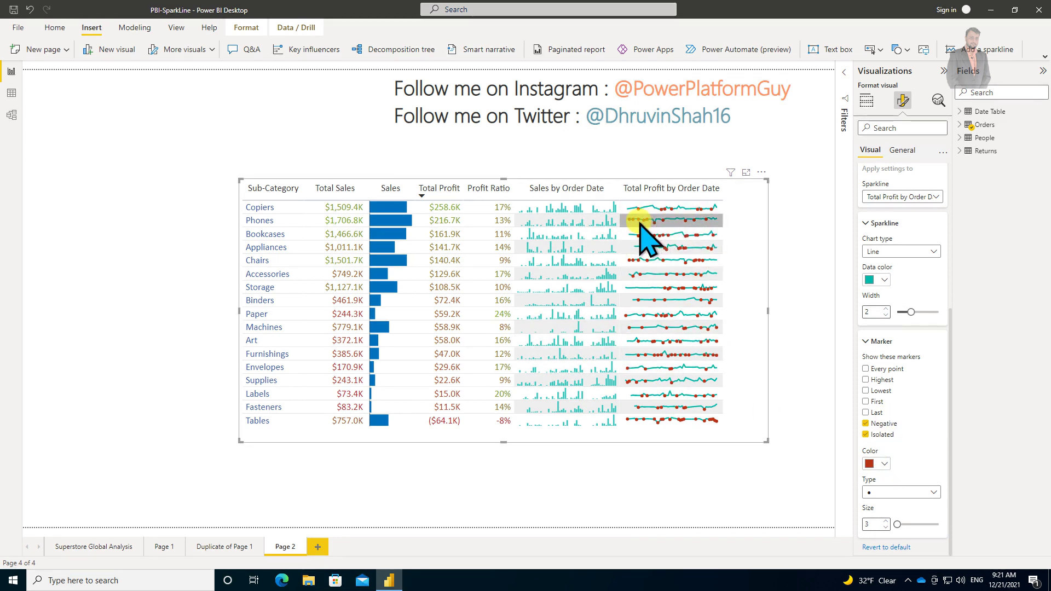
mouse_move(643, 226)
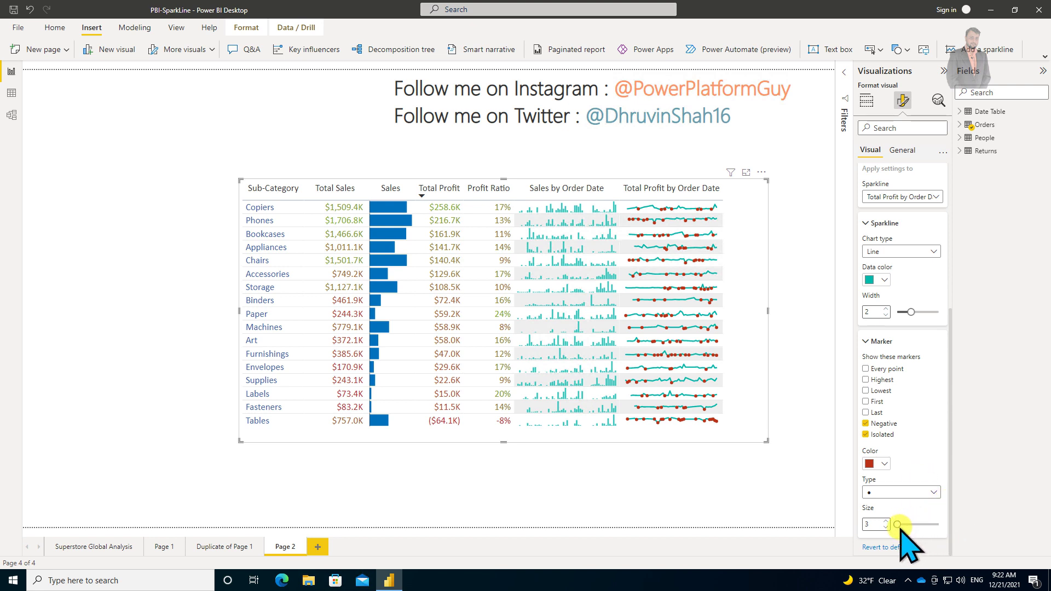
- Change the profit sparkline marker shape to triangles, after briefly trying x marks
left_click(919, 491)
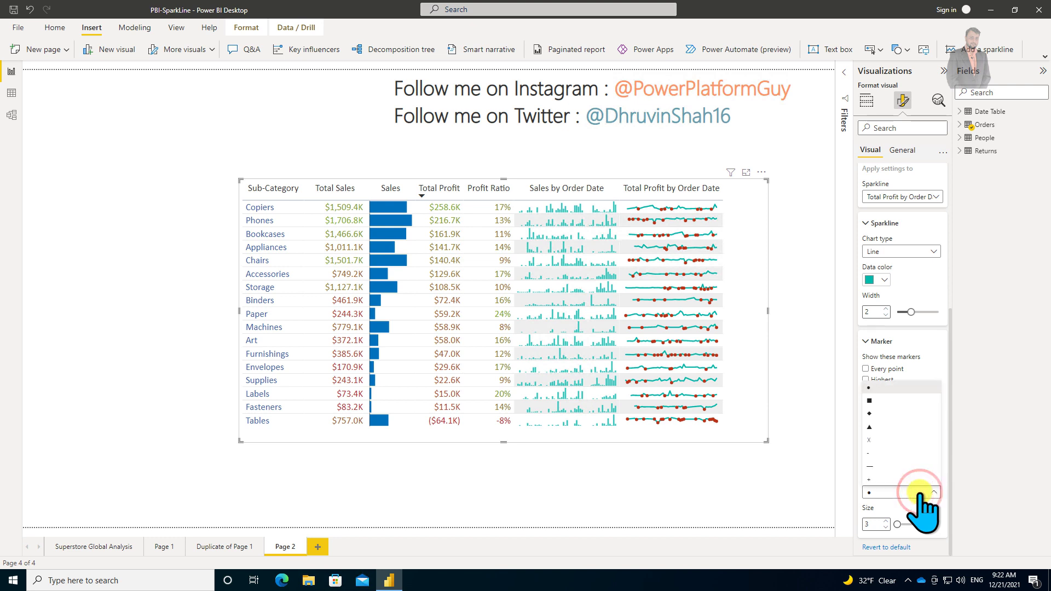
left_click(894, 436)
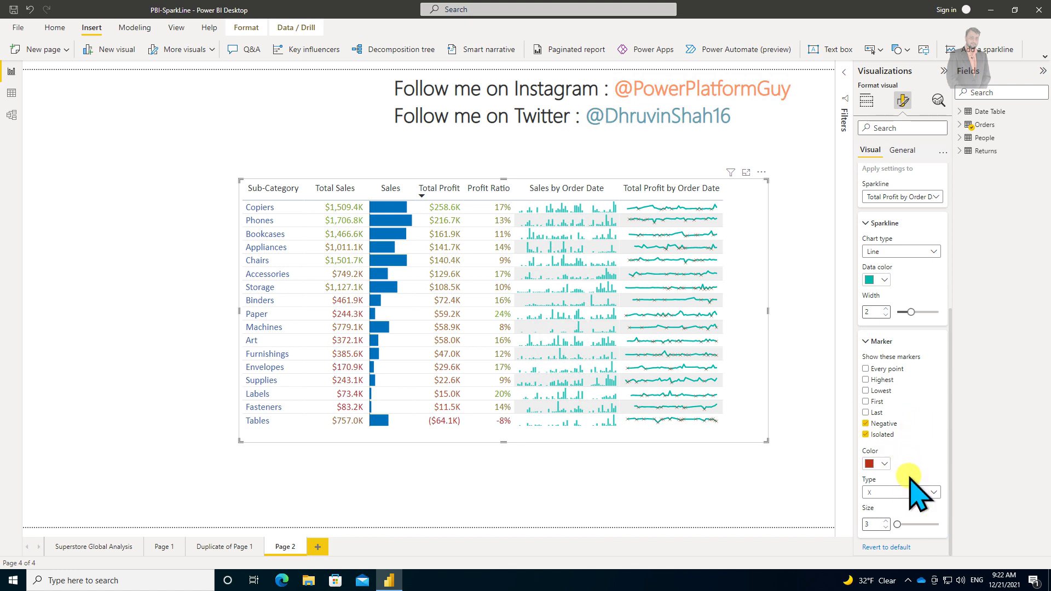
left_click(893, 494)
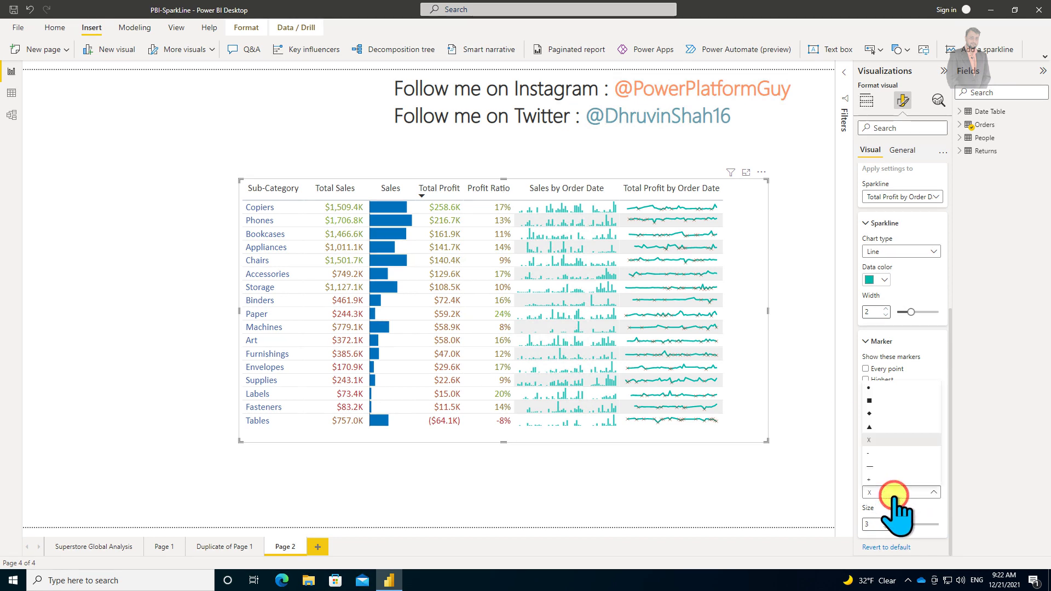
left_click(892, 424)
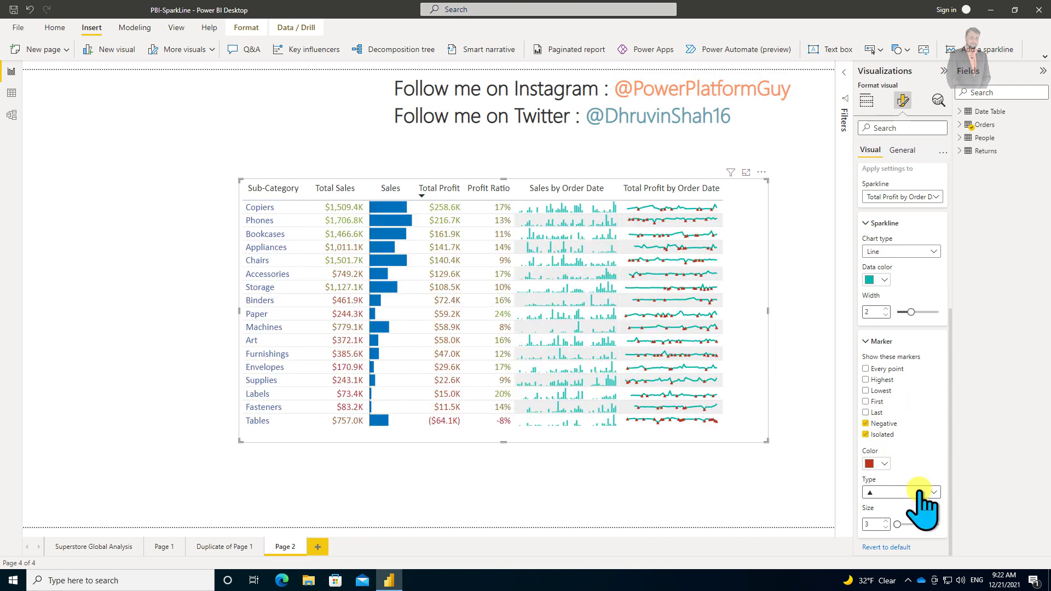
left_click(978, 348)
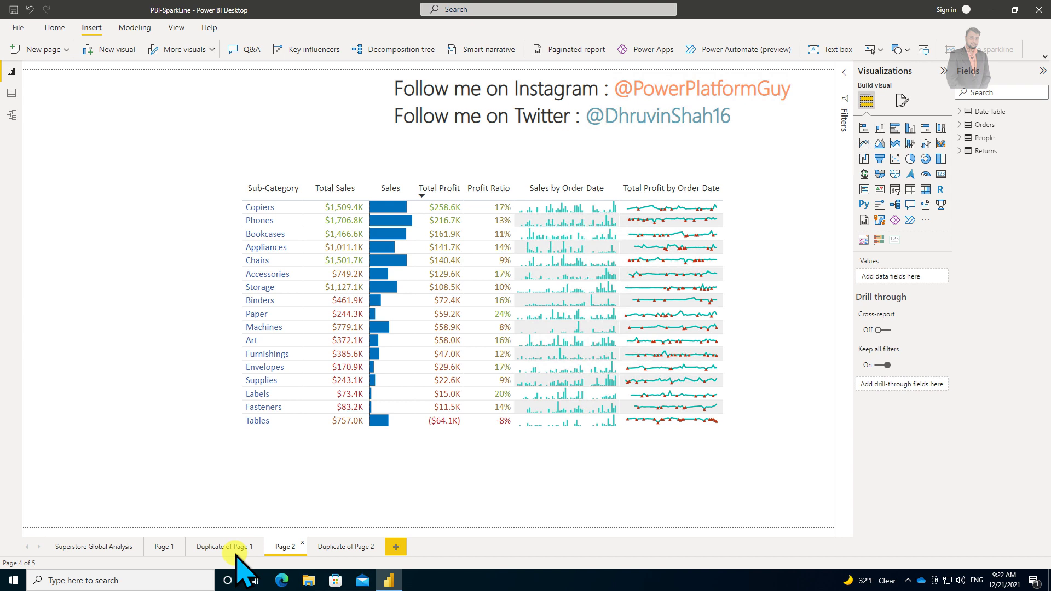
- On Duplicate of Page 1, add Country to the sparkline table's Columns to split it by country
left_click(235, 550)
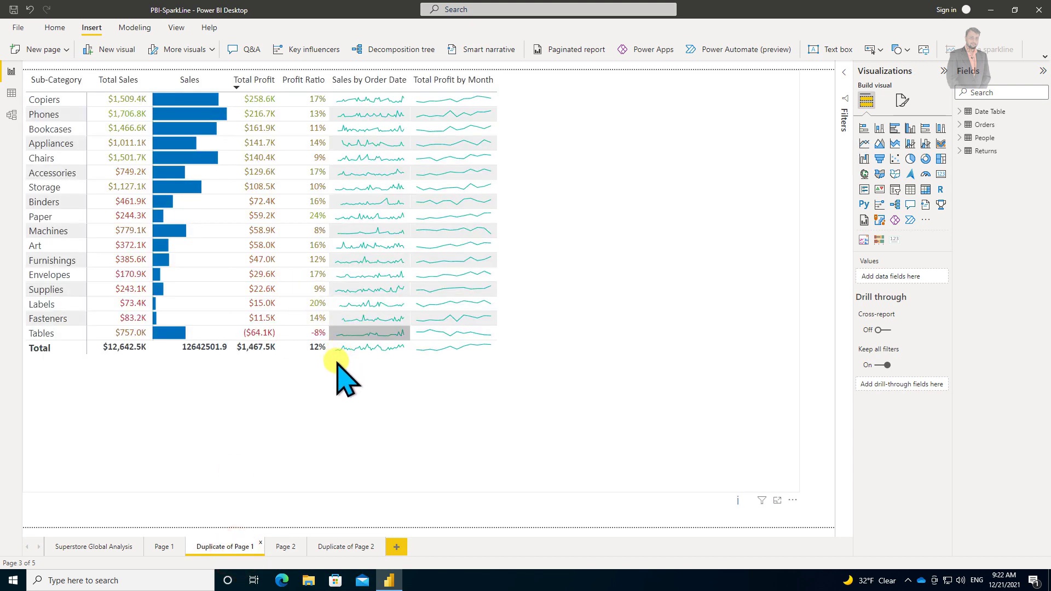
left_click(501, 103)
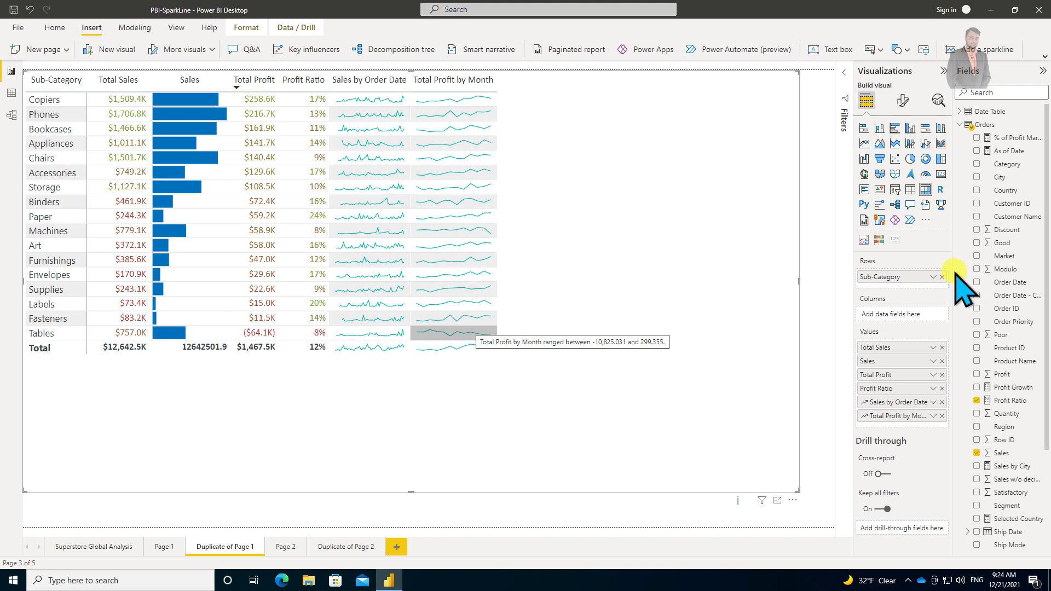
left_click(997, 190)
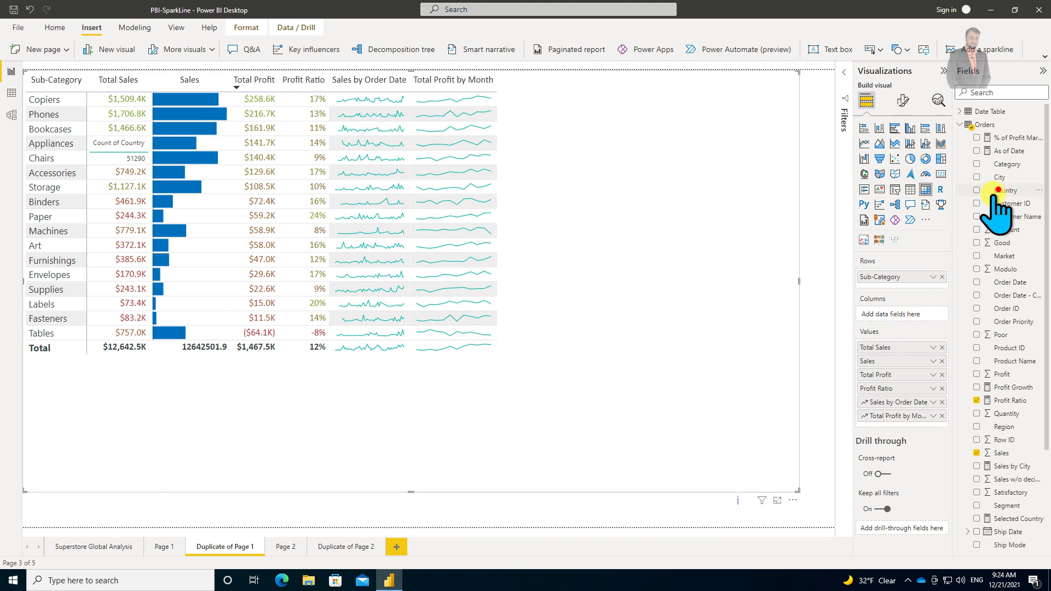
left_click_drag(997, 190, 903, 316)
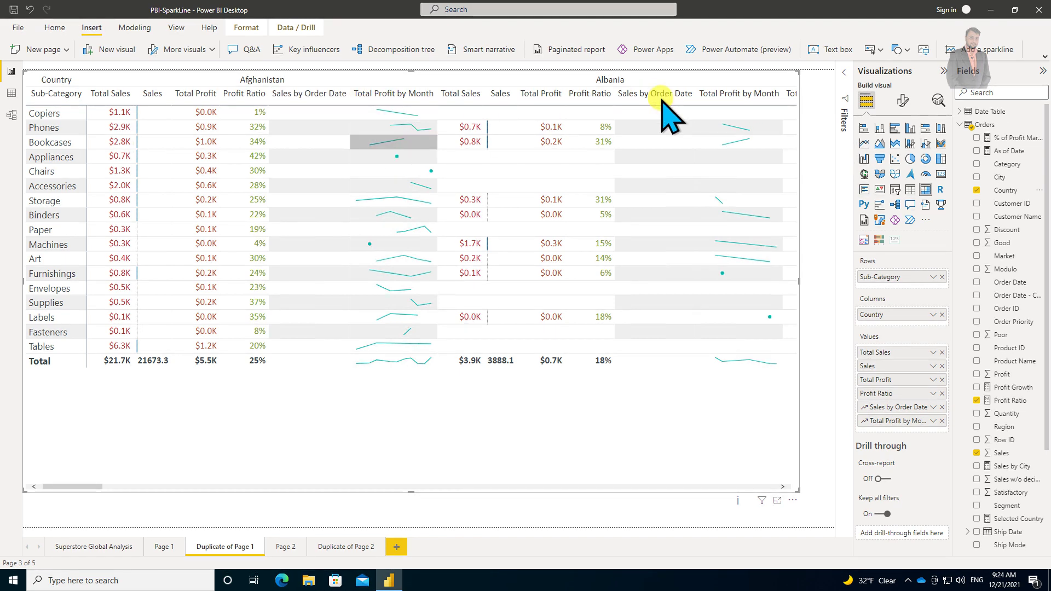
left_click_drag(81, 484, 33, 486)
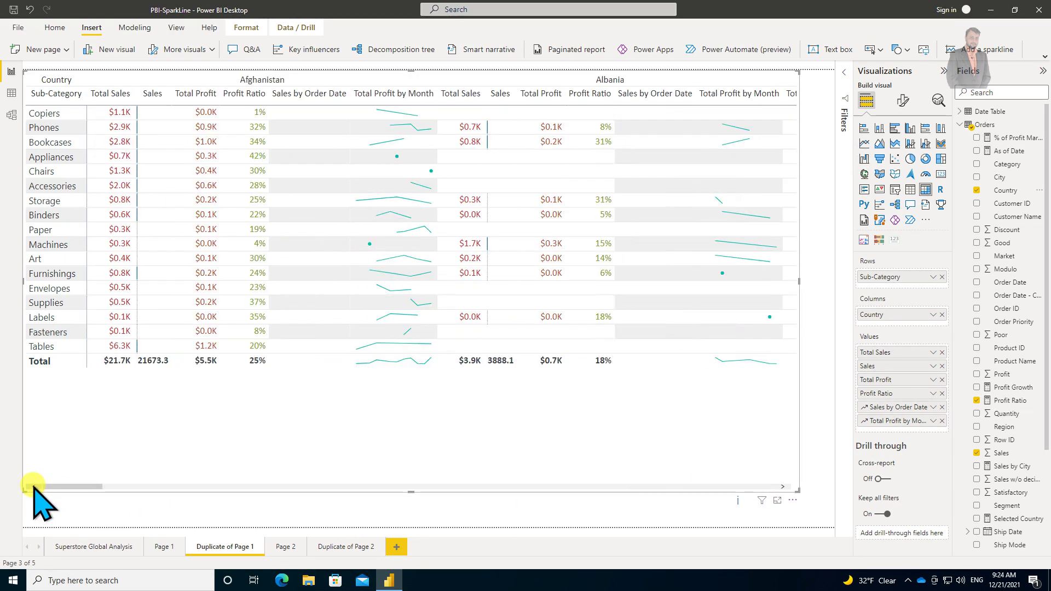
- Add a Table visual listing Country and move it to the page's bottom-right
left_click(487, 503)
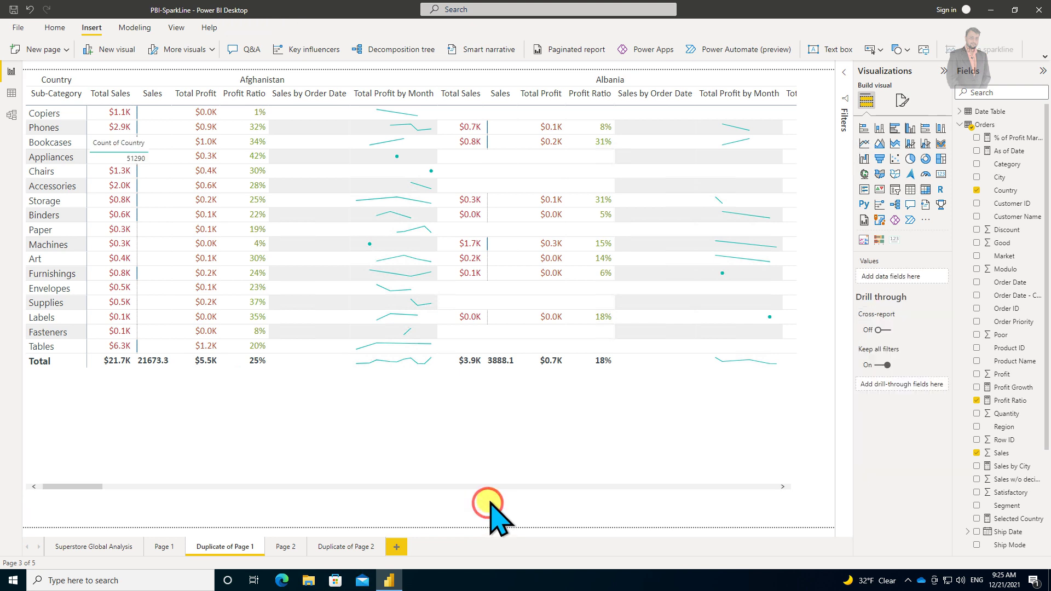
left_click(909, 189)
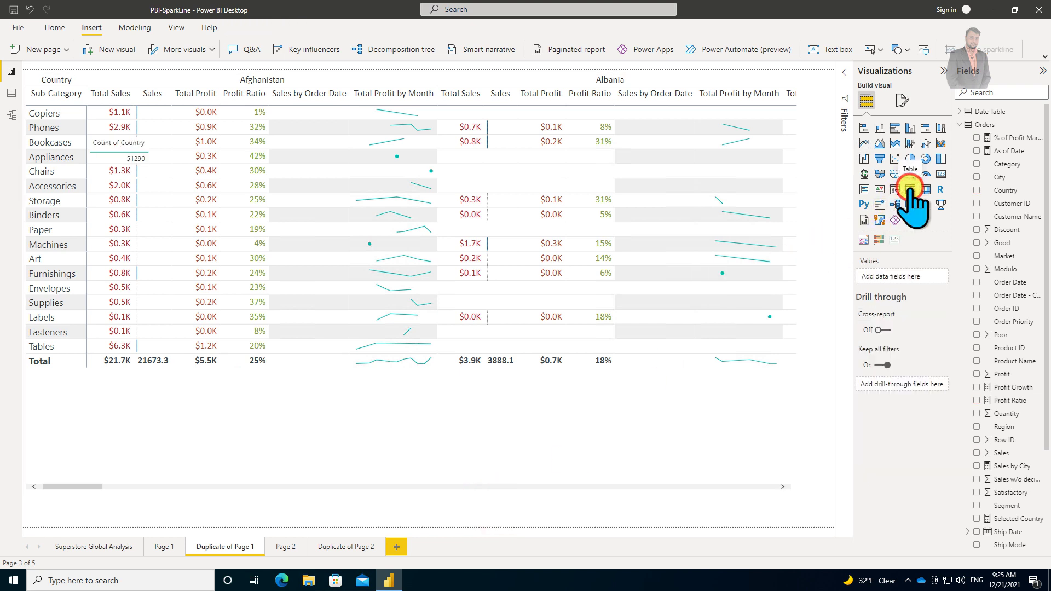
left_click(977, 190)
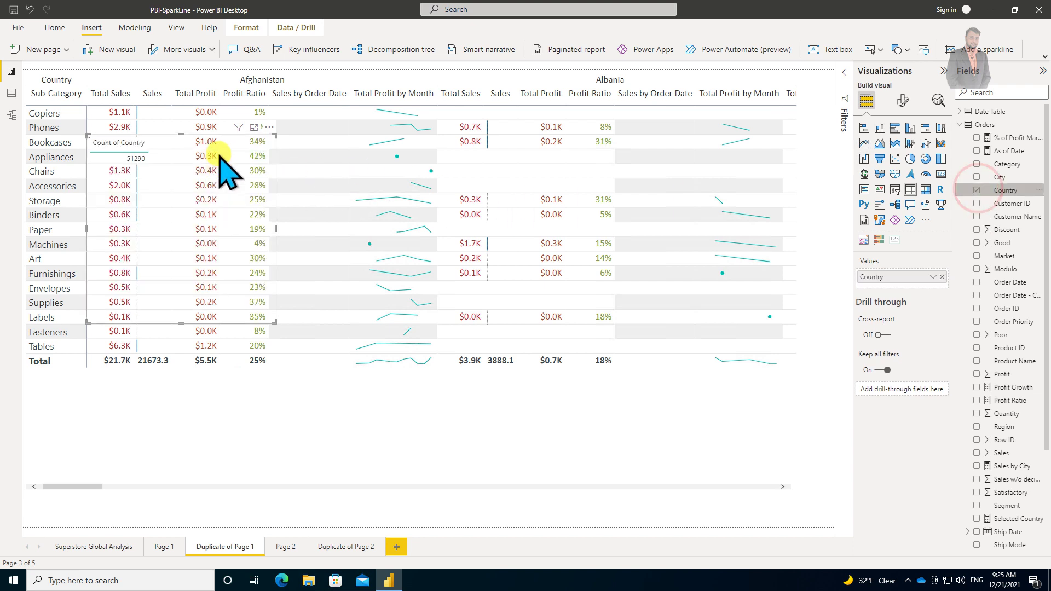
left_click(267, 137)
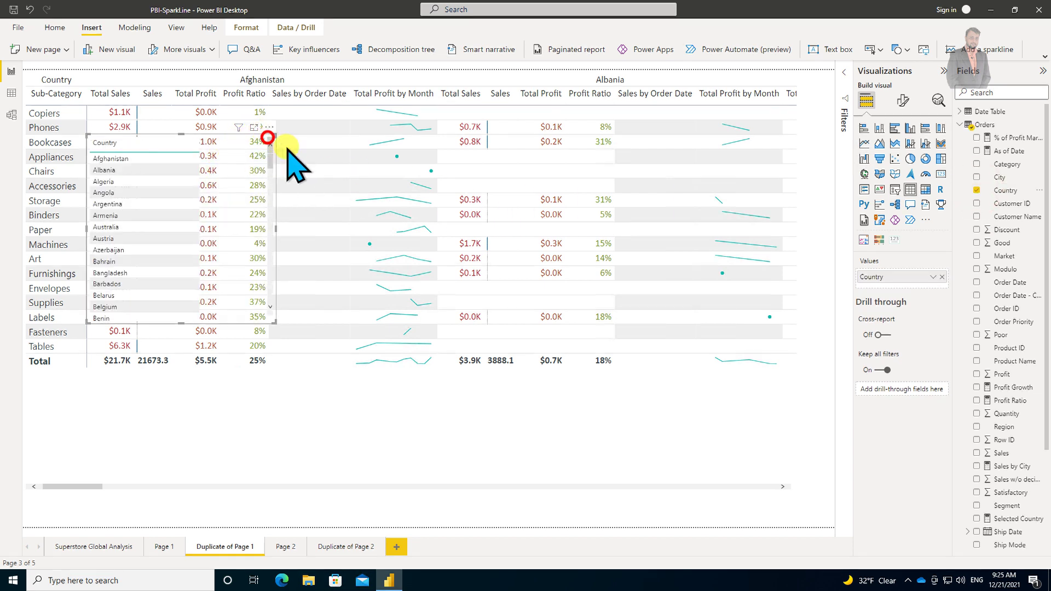
left_click(265, 128)
left_click_drag(624, 192, 849, 316)
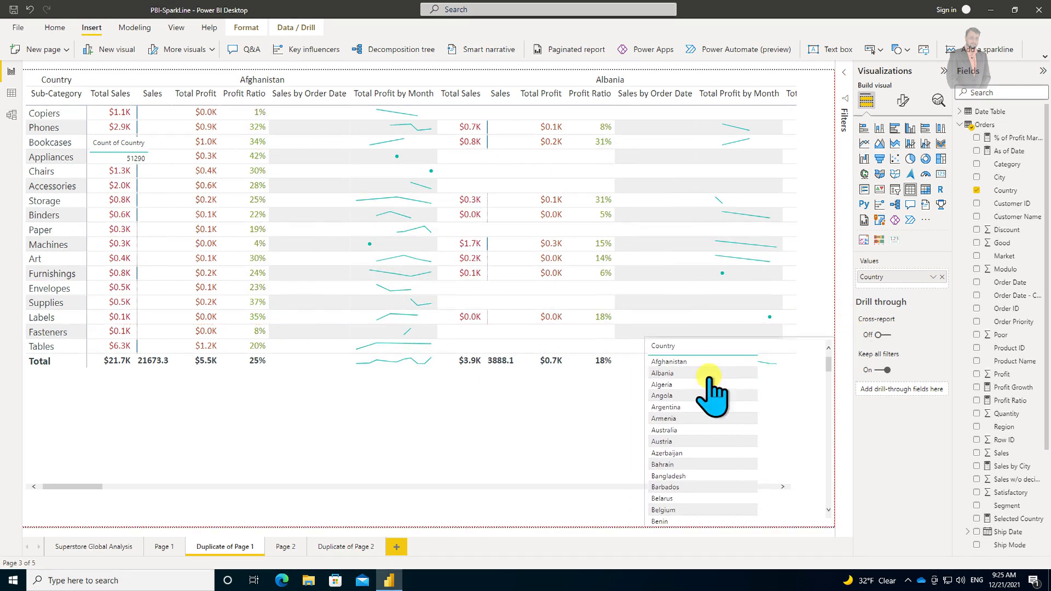
left_click_drag(831, 364, 837, 583)
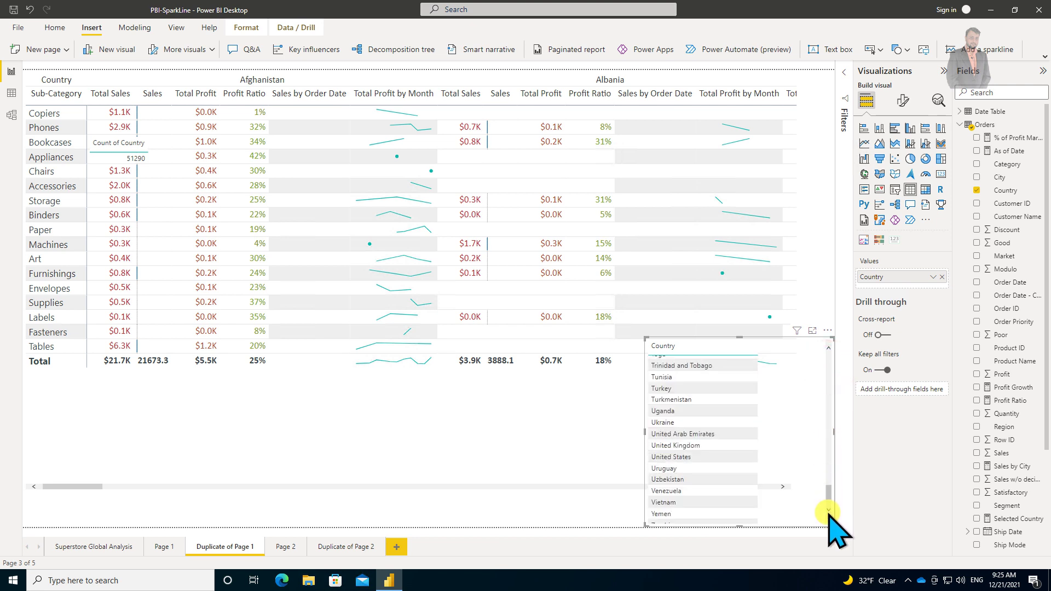
- Change the Country value to Count (Distinct) so the table shows 147
left_click(933, 277)
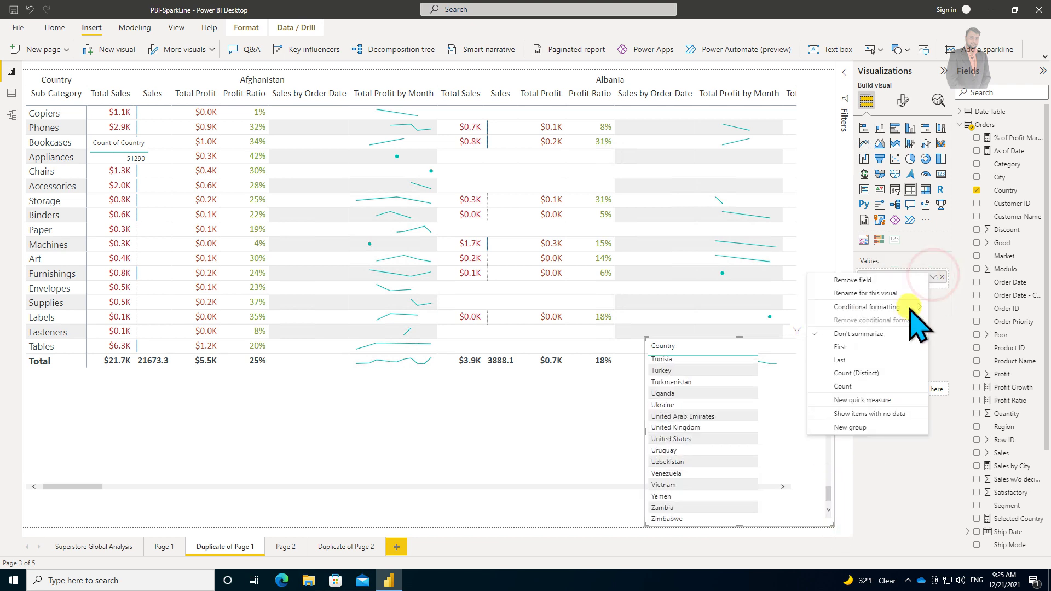
left_click(894, 375)
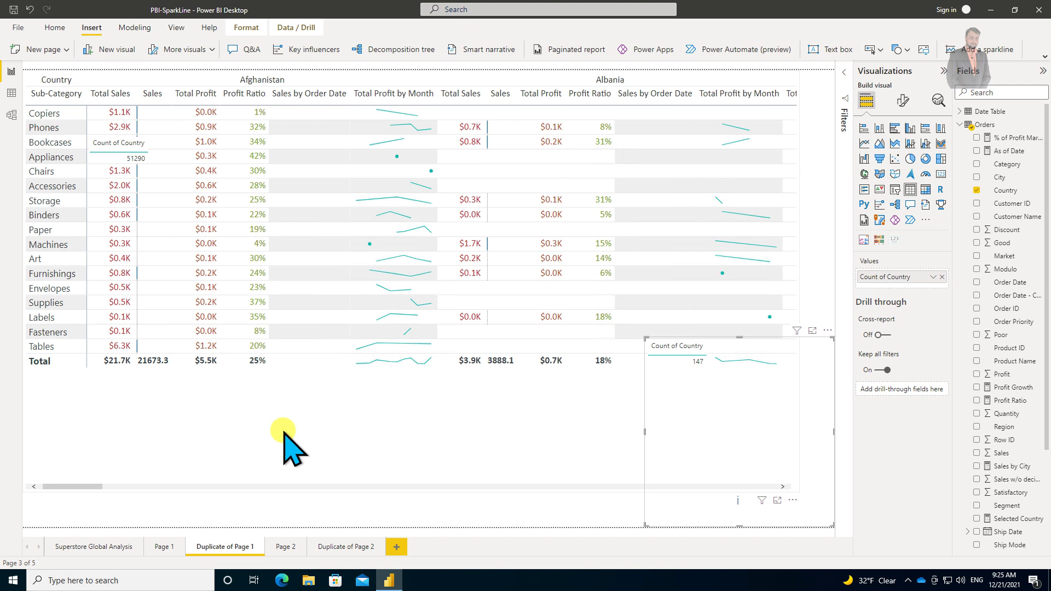
left_click(248, 462)
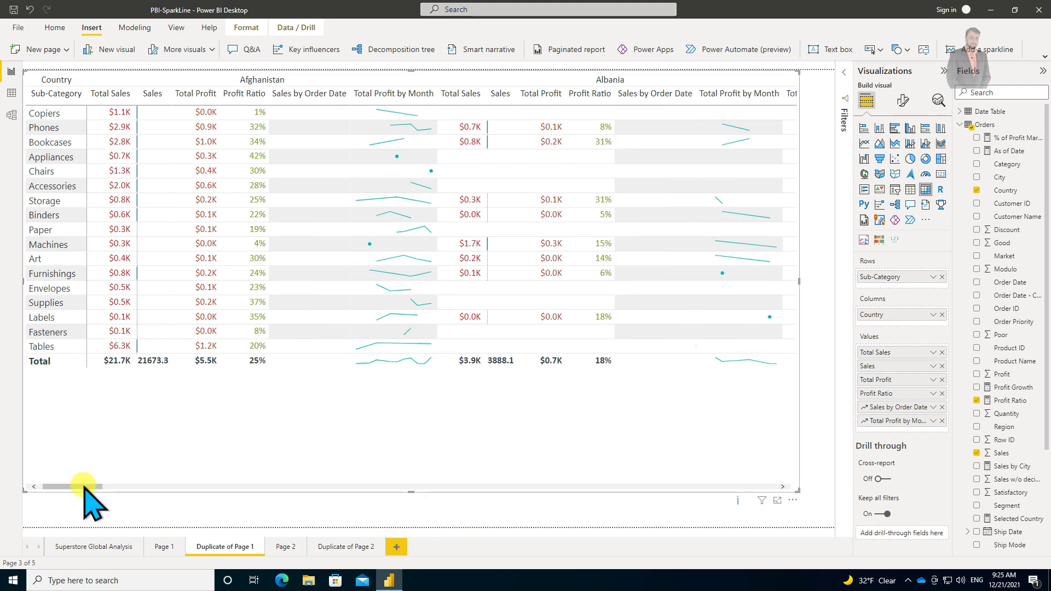
left_click_drag(83, 485, 798, 498)
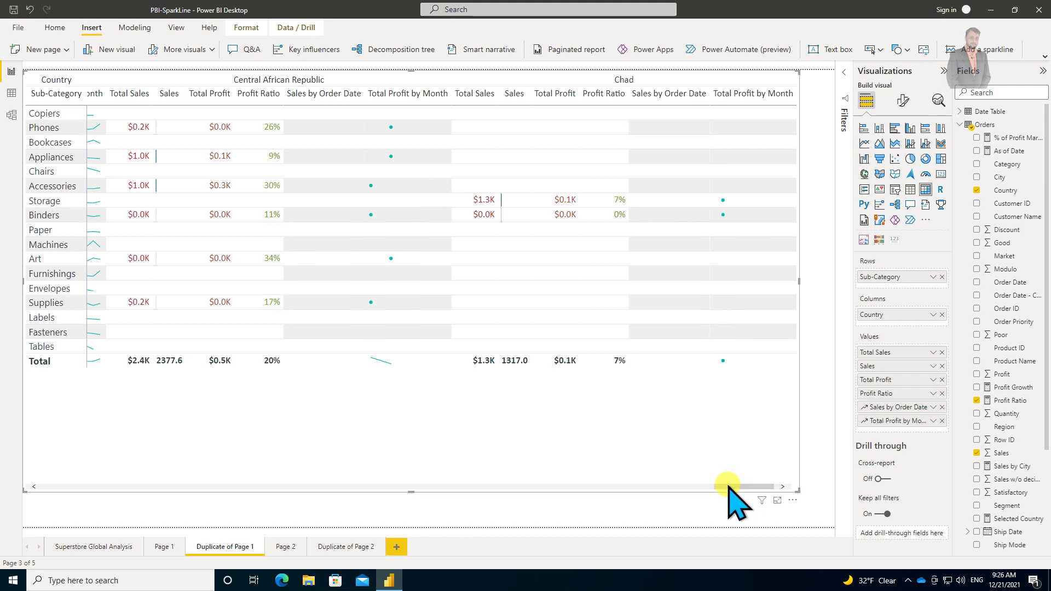
left_click_drag(727, 487, 28, 511)
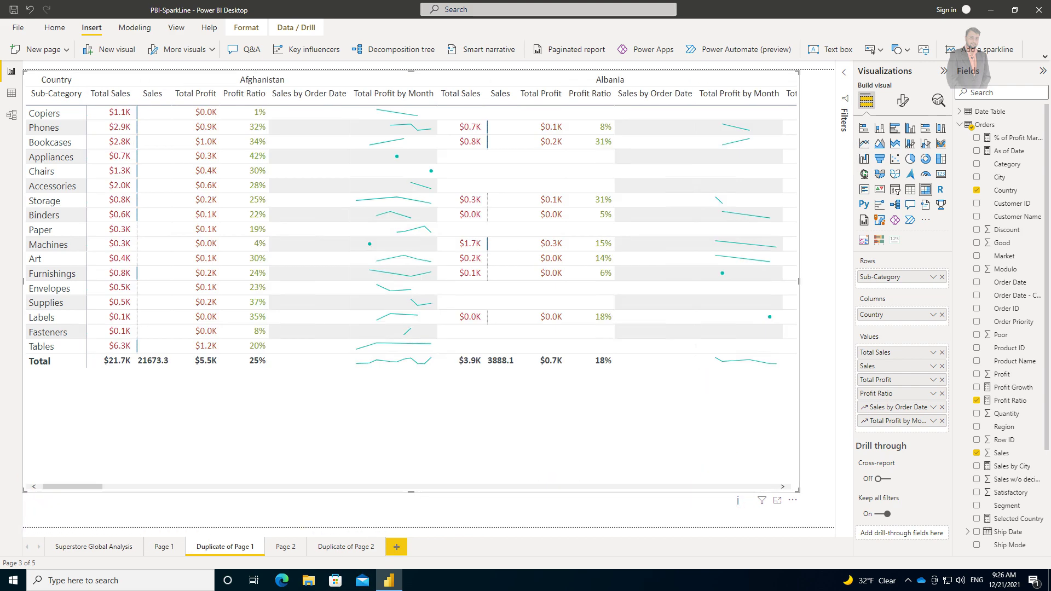